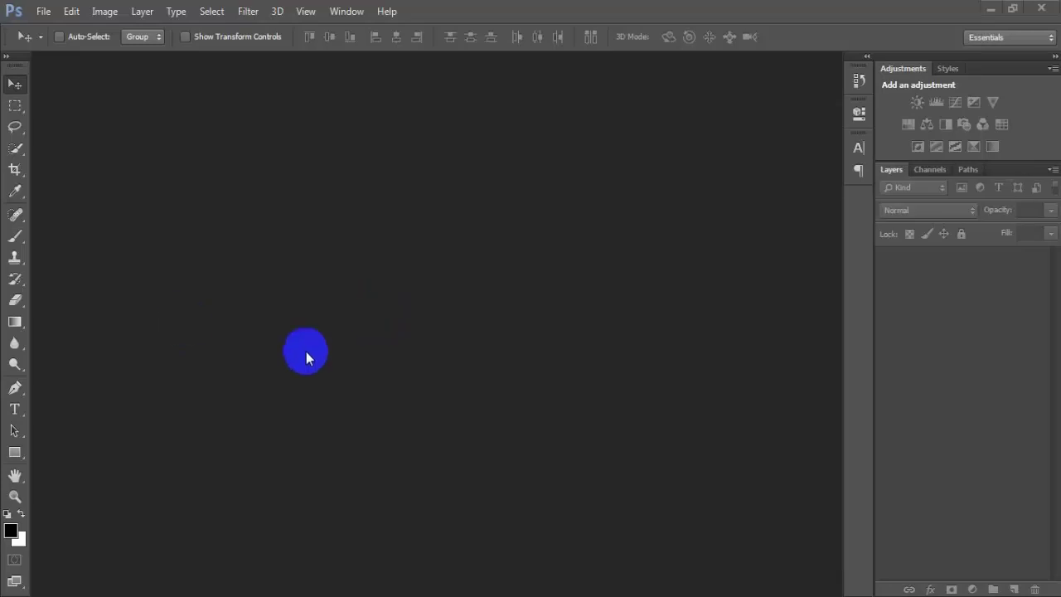
Step: Open the couple photo u 001 (4).jpg from the Dector T-Shirt folder
click(43, 11)
click(48, 40)
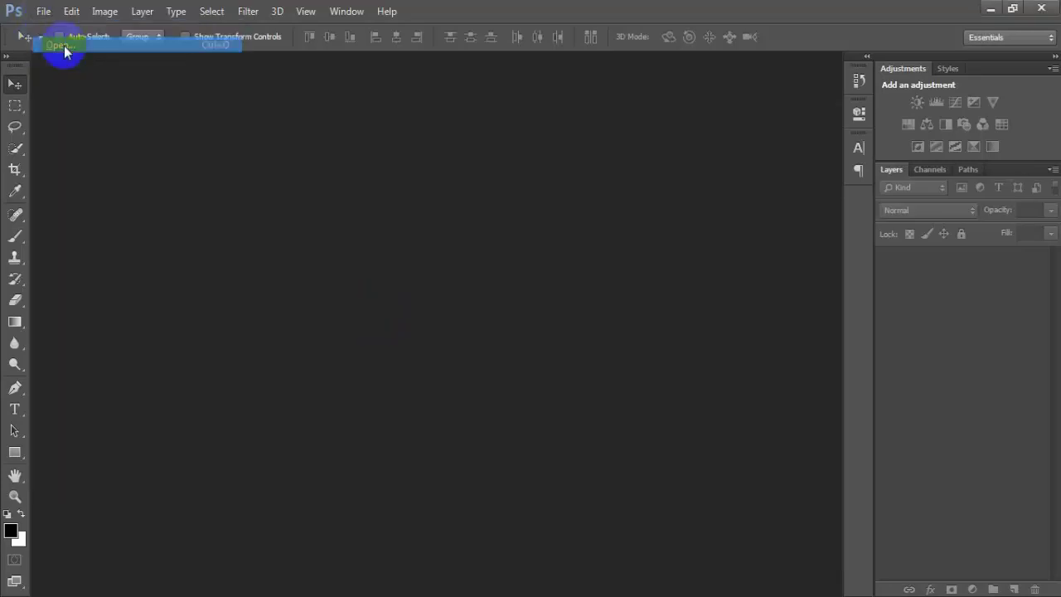
scroll(862, 207, down, 3)
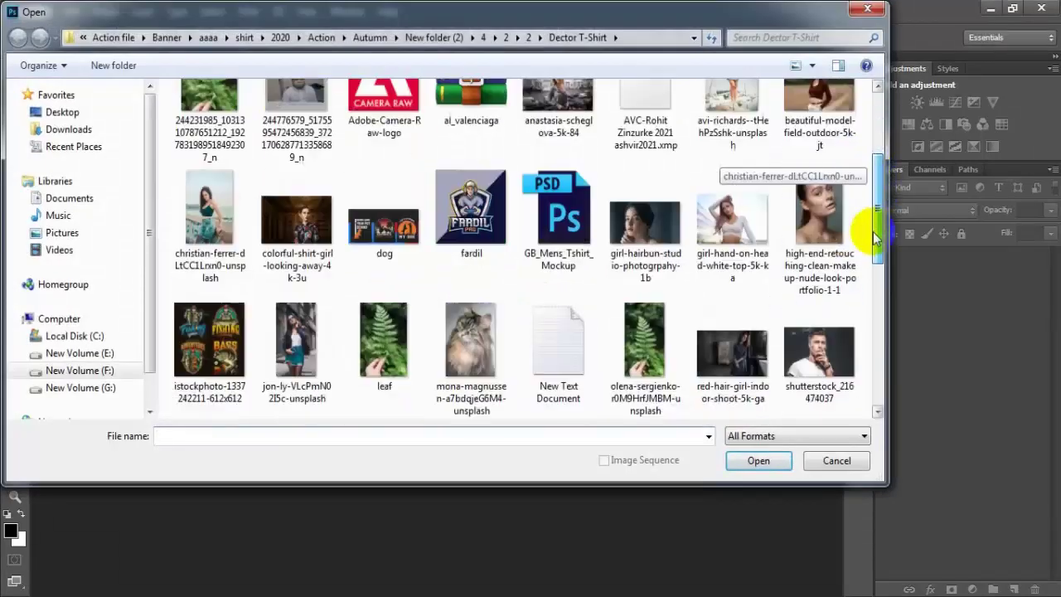
scroll(861, 274, down, 5)
click(470, 228)
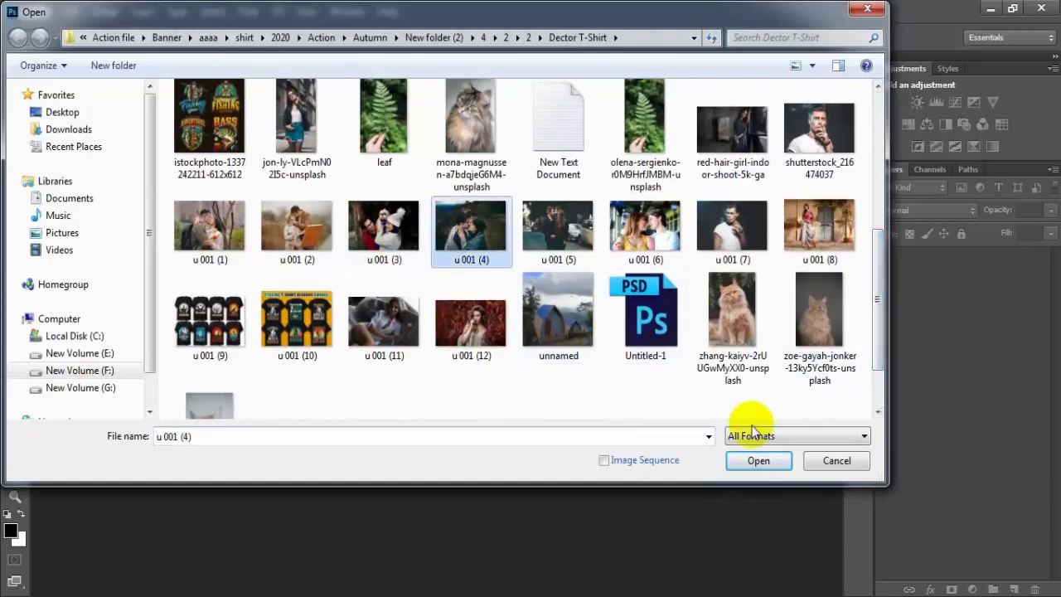
click(756, 461)
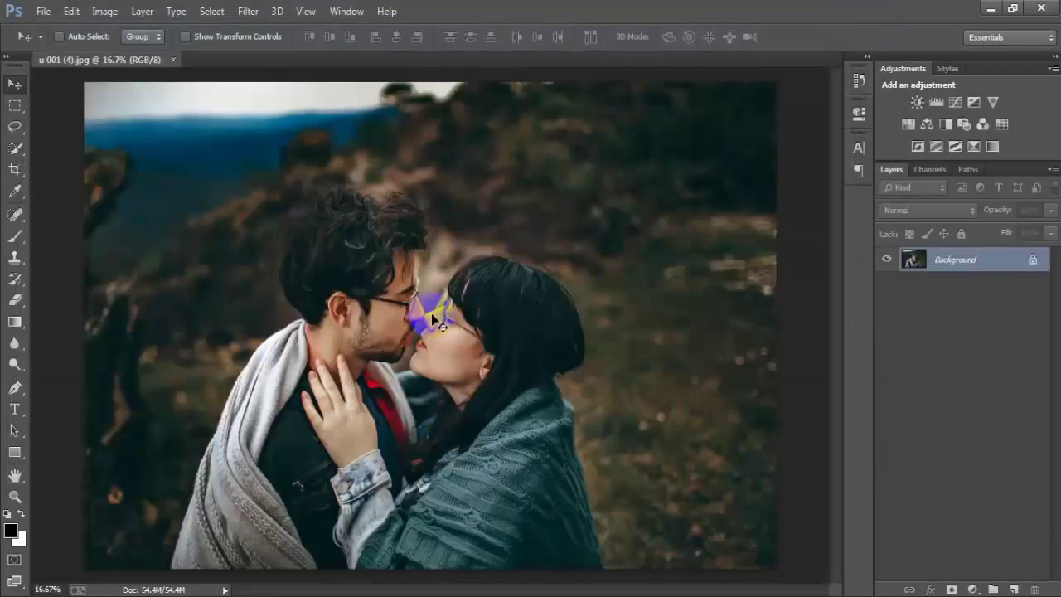
Step: Duplicate the Background onto Layer 1 and apply the Camera Raw Filter to it
scroll(464, 326, down, 1)
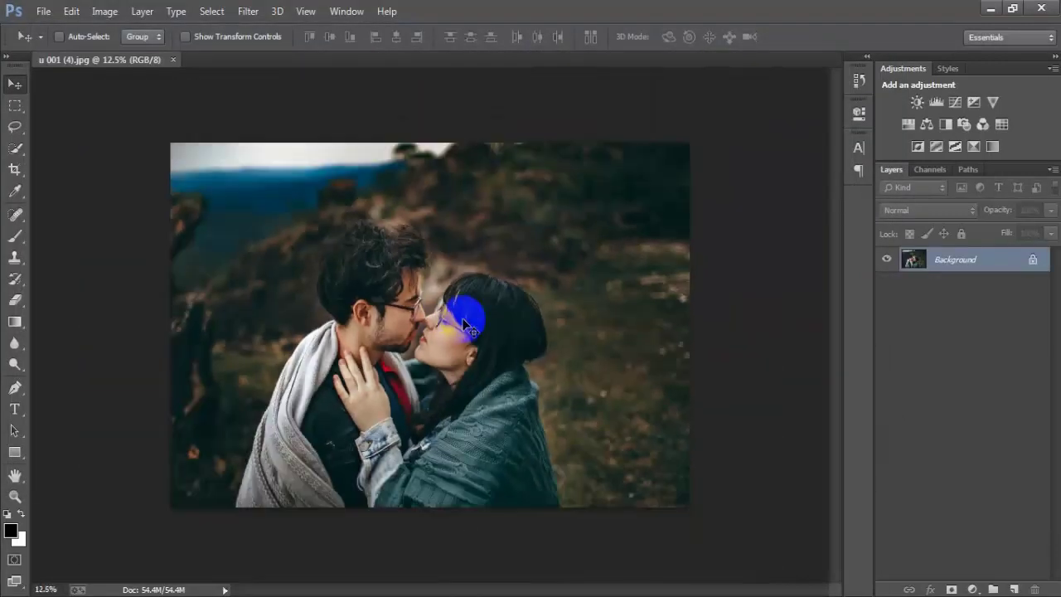
key(ctrl+j)
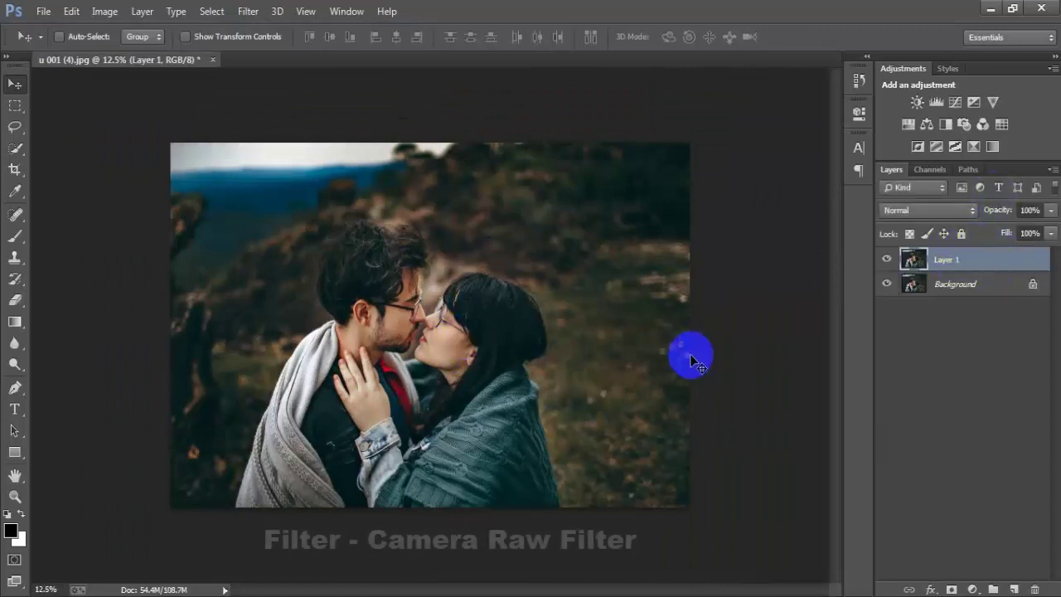
click(250, 13)
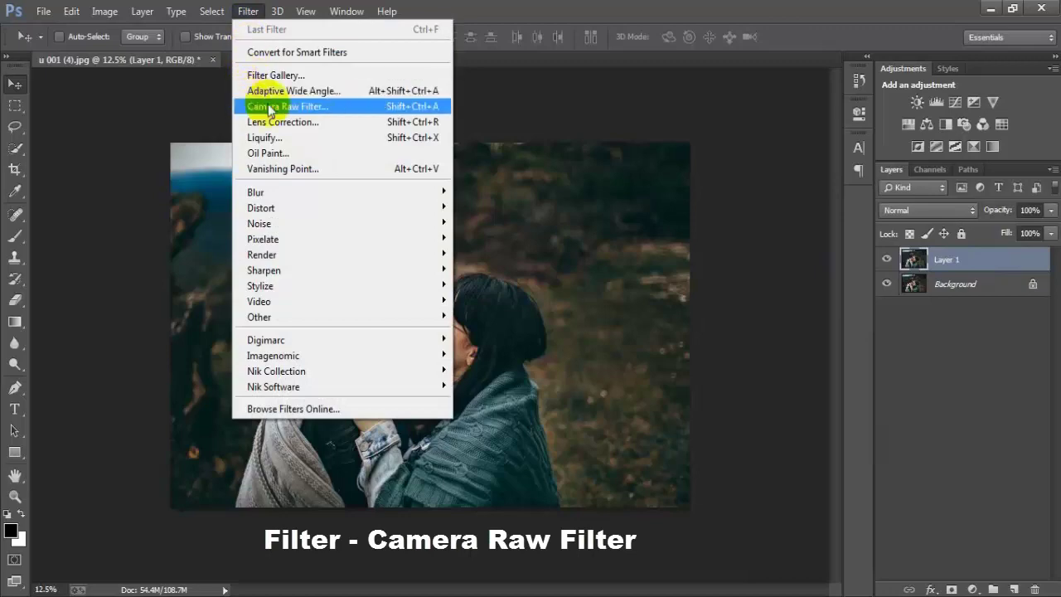
click(274, 105)
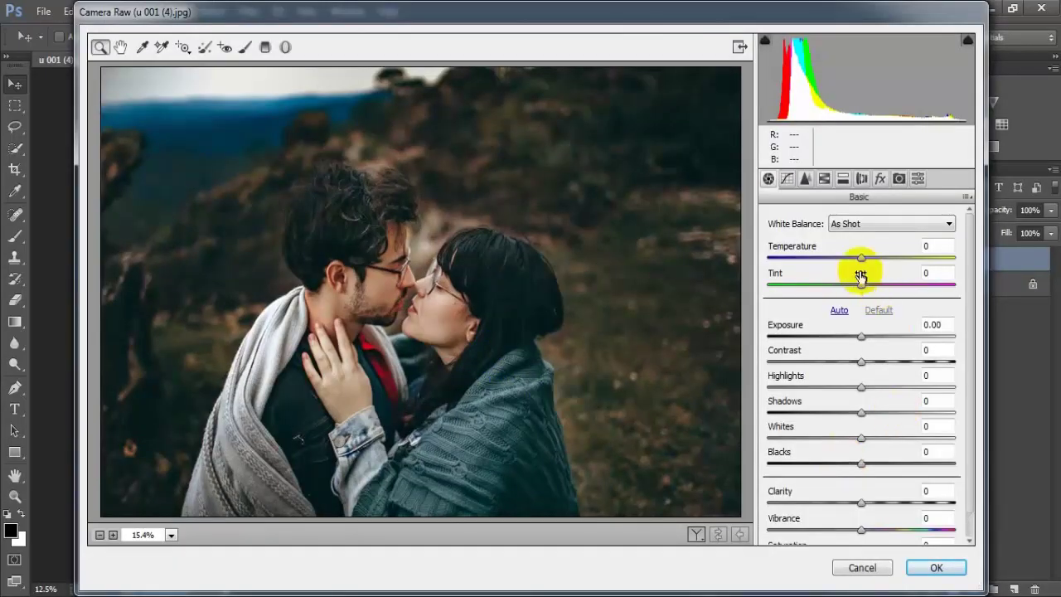
Step: Set Temperature +7, Tint -10, Highlights -64, Shadows +29, Whites -83 and Blacks +17
drag(862, 263, 869, 264)
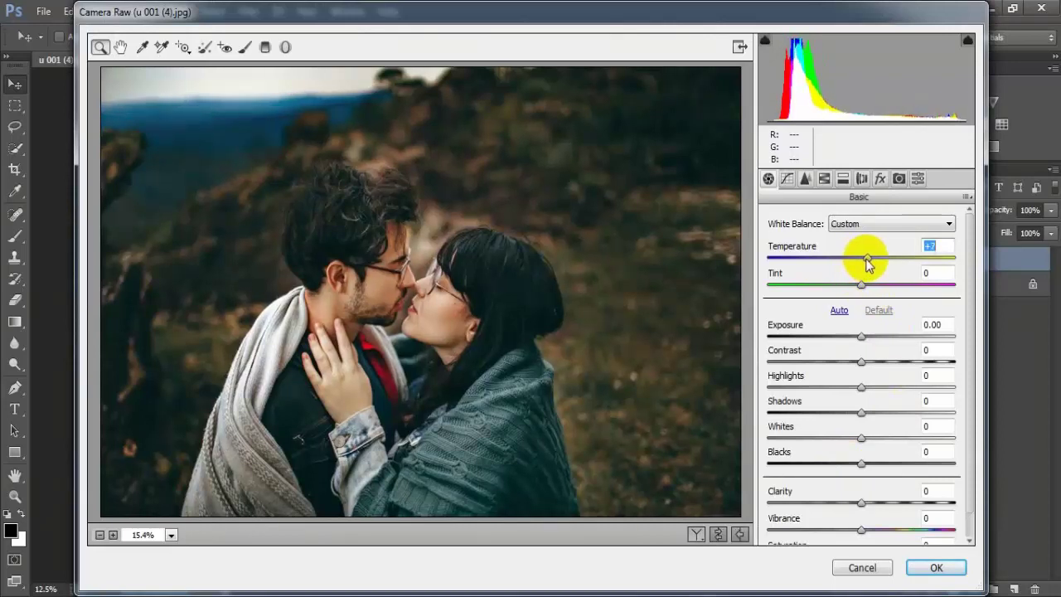
drag(862, 285, 855, 288)
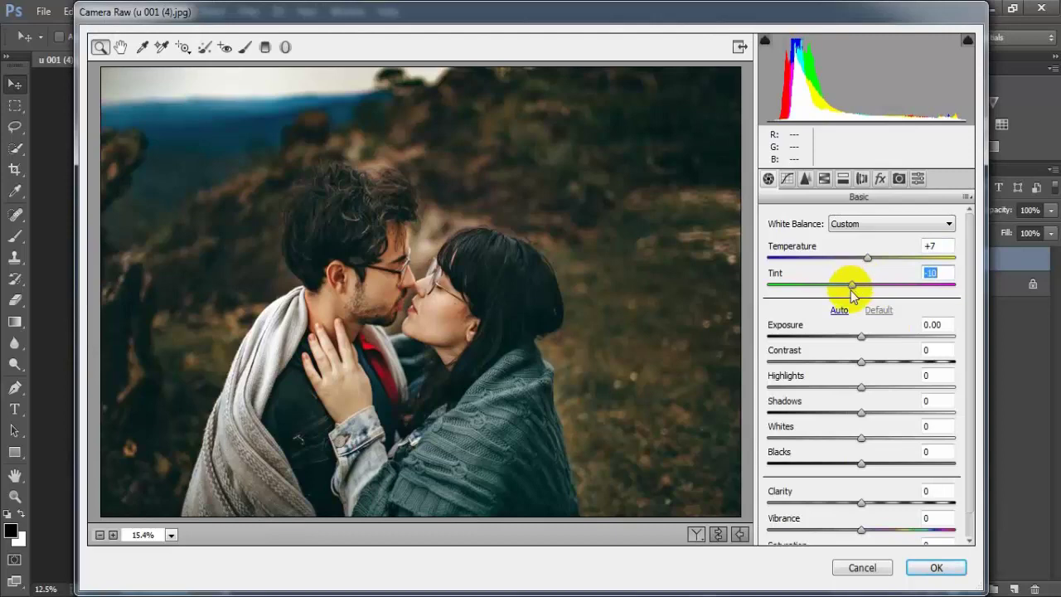
drag(861, 387, 799, 390)
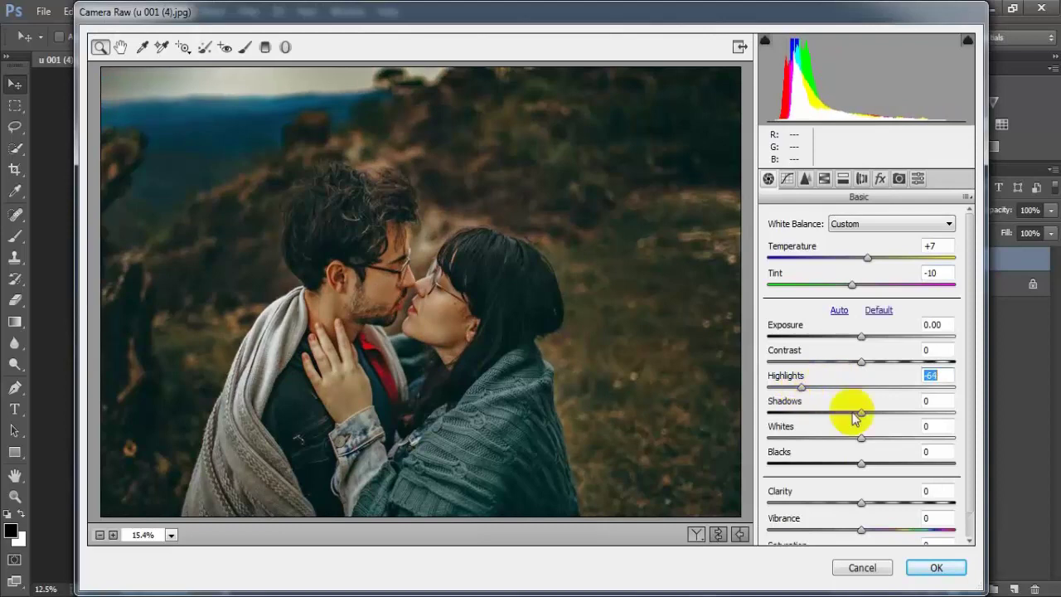
mouse_move(861, 413)
mouse_down()
mouse_move(888, 419)
mouse_move(789, 444)
mouse_up()
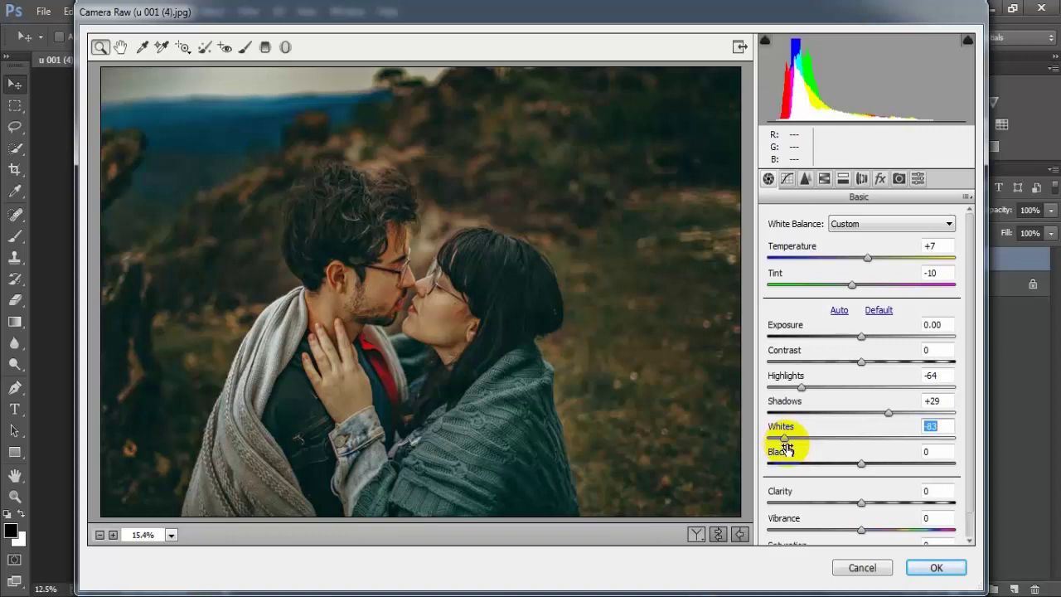
drag(859, 466, 877, 470)
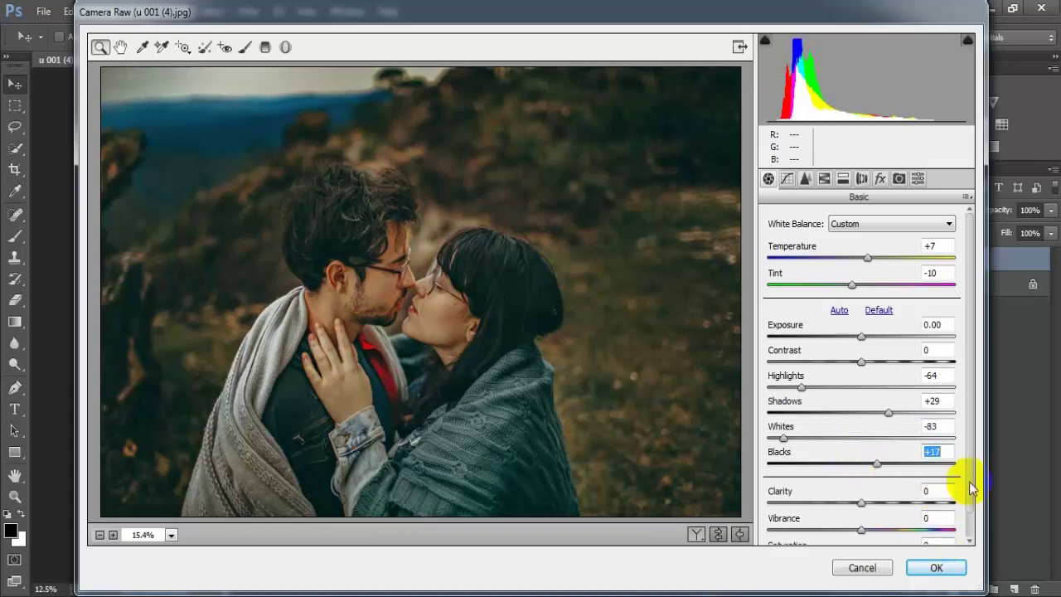
Step: Add Vibrance +10 and Saturation +5 in the Basic panel
scroll(964, 488, down, 1)
drag(861, 505, 865, 505)
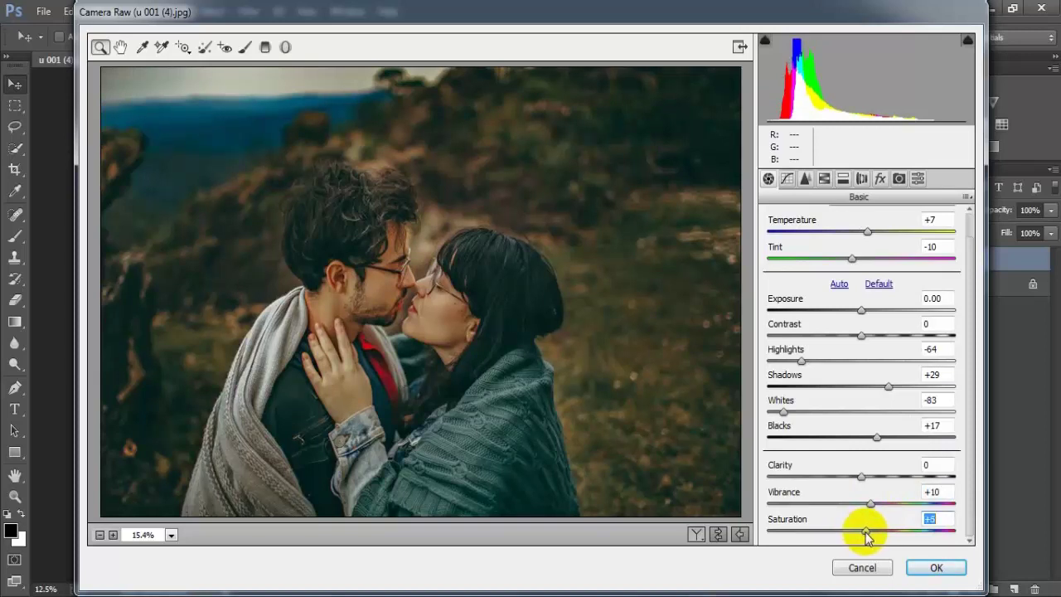
click(729, 417)
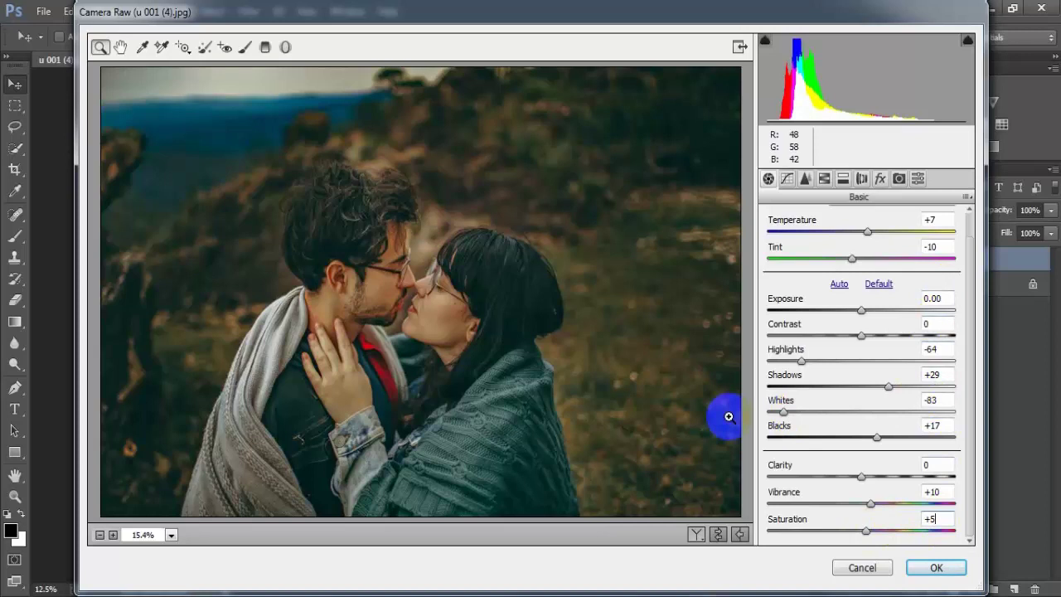
Step: In the Tone Curve panel, set parametric Lights -15, Darks +15 and Shadows -10
click(787, 178)
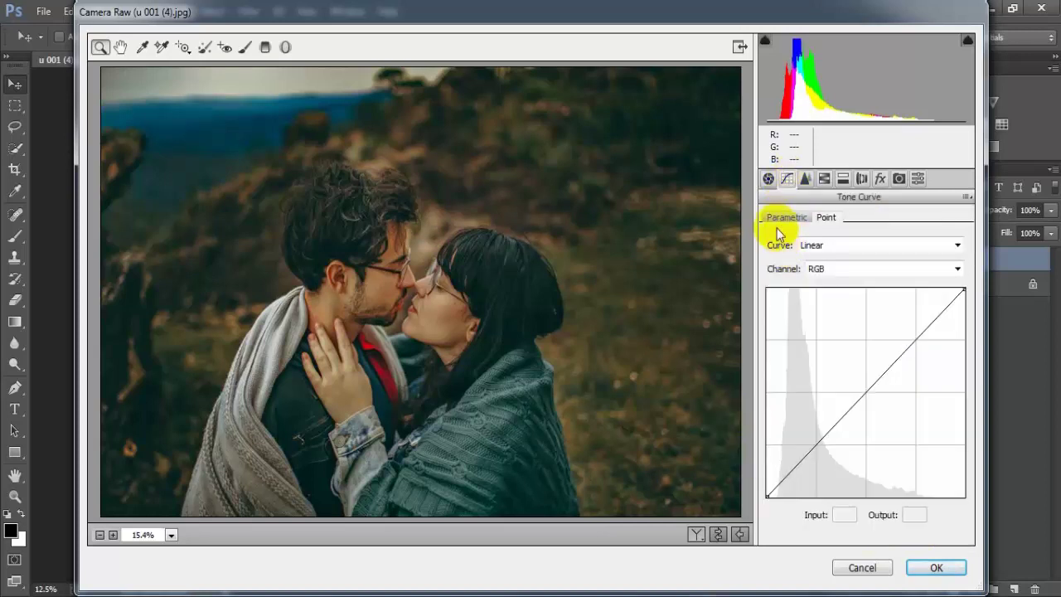
click(781, 218)
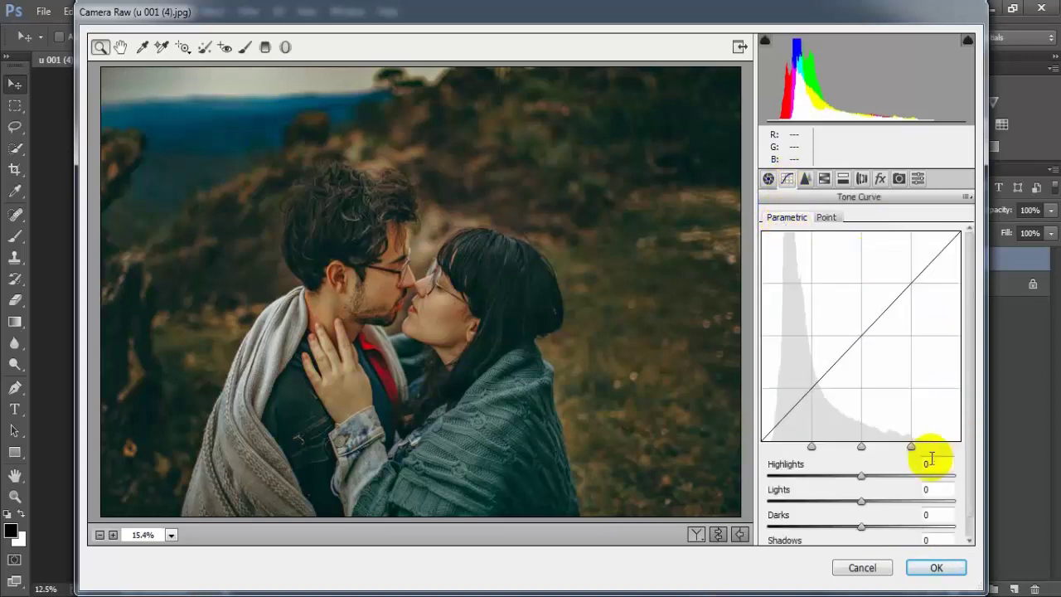
scroll(970, 473, down, 1)
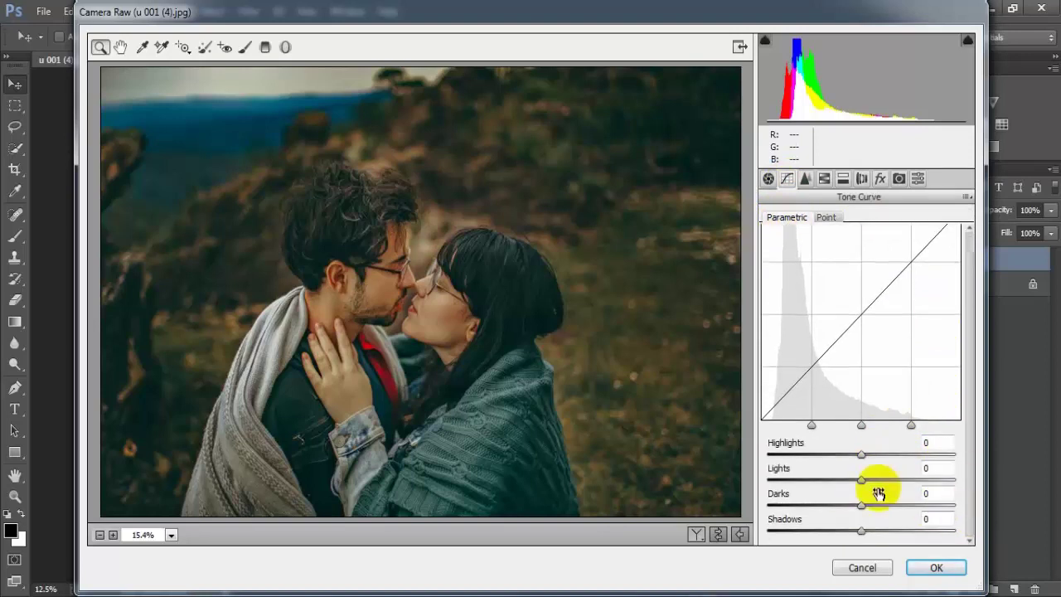
drag(862, 480, 851, 480)
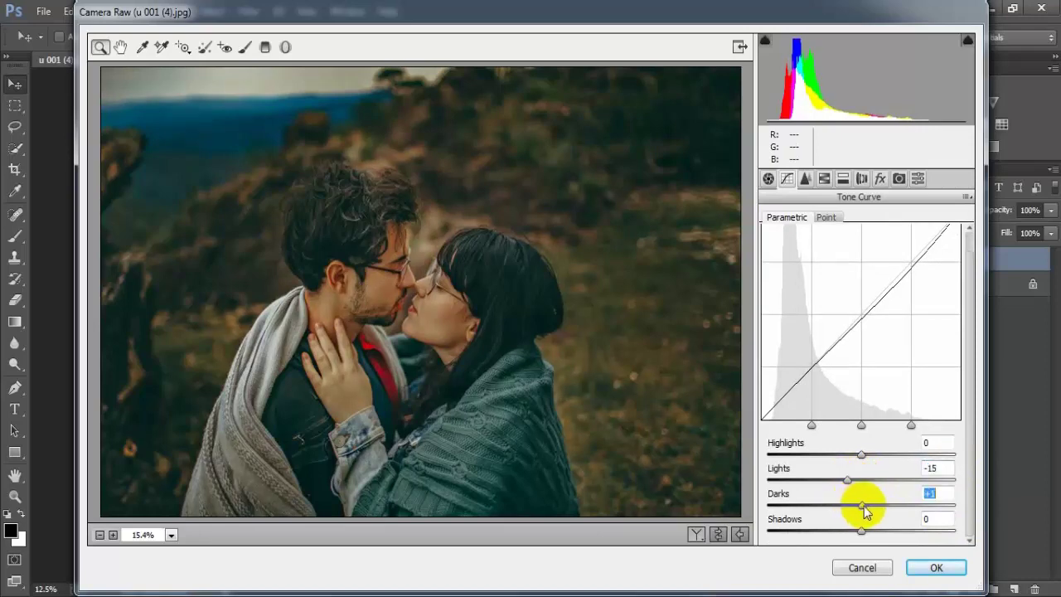
drag(864, 506, 875, 505)
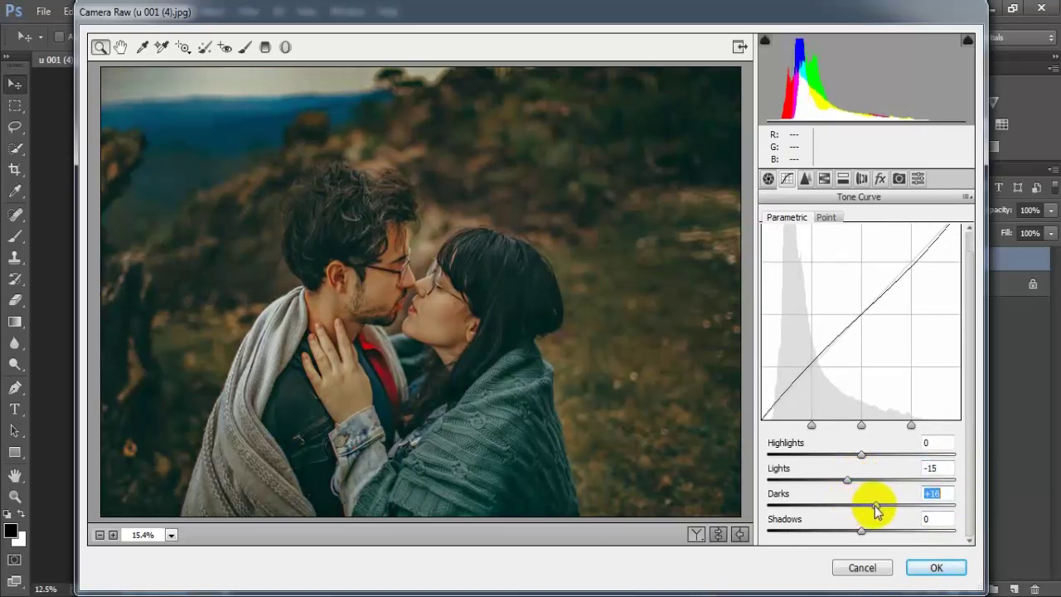
drag(875, 506, 855, 531)
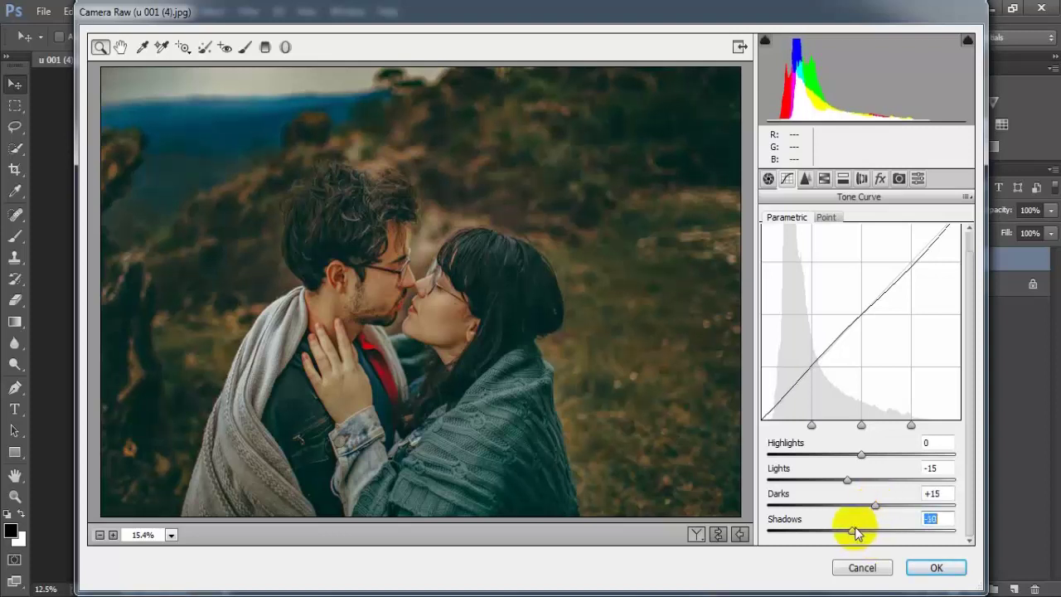
click(935, 518)
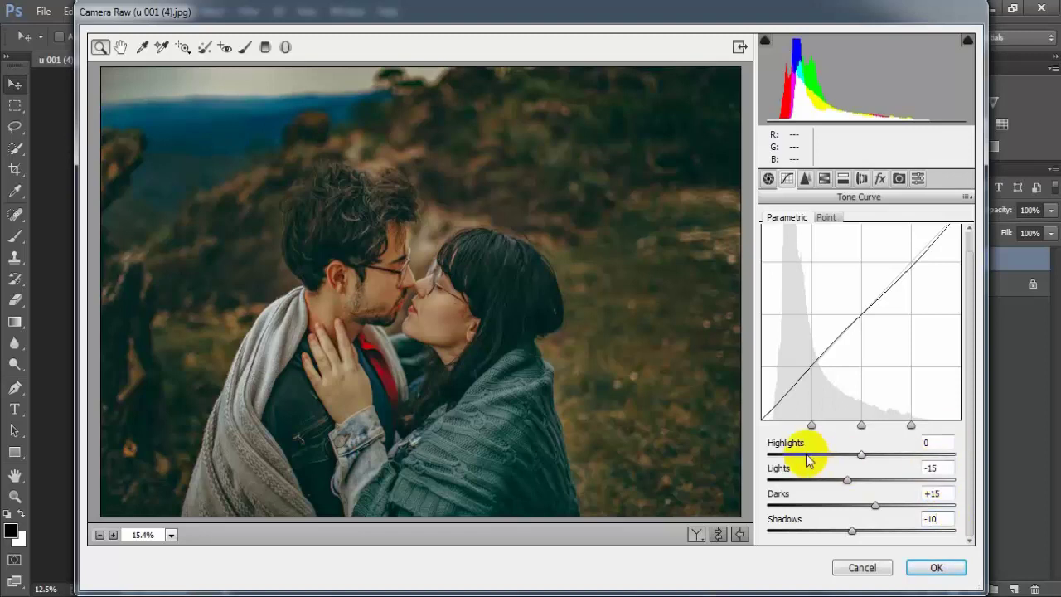
click(826, 218)
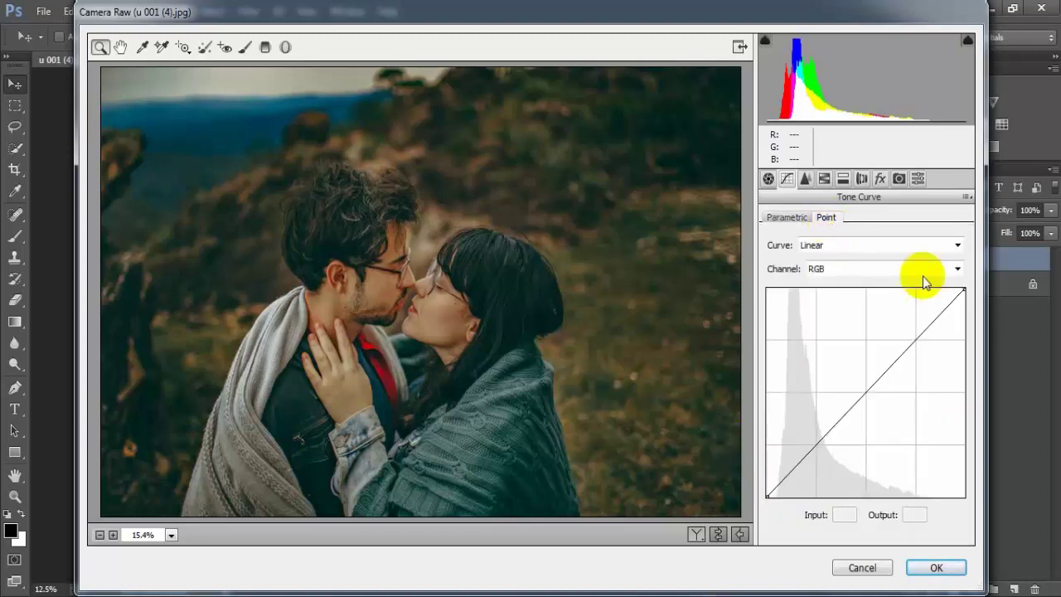
Step: Bend the Red channel point curve into an S with its upper point at 176→215
click(958, 269)
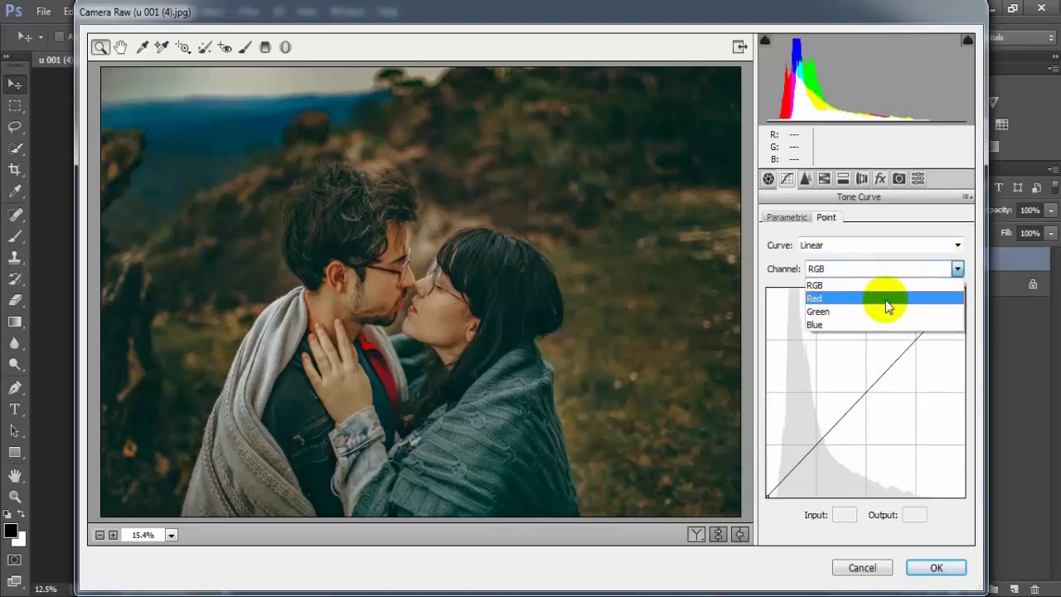
click(886, 300)
mouse_move(778, 483)
mouse_down()
mouse_move(793, 489)
mouse_move(810, 473)
mouse_move(795, 490)
mouse_move(810, 477)
mouse_up()
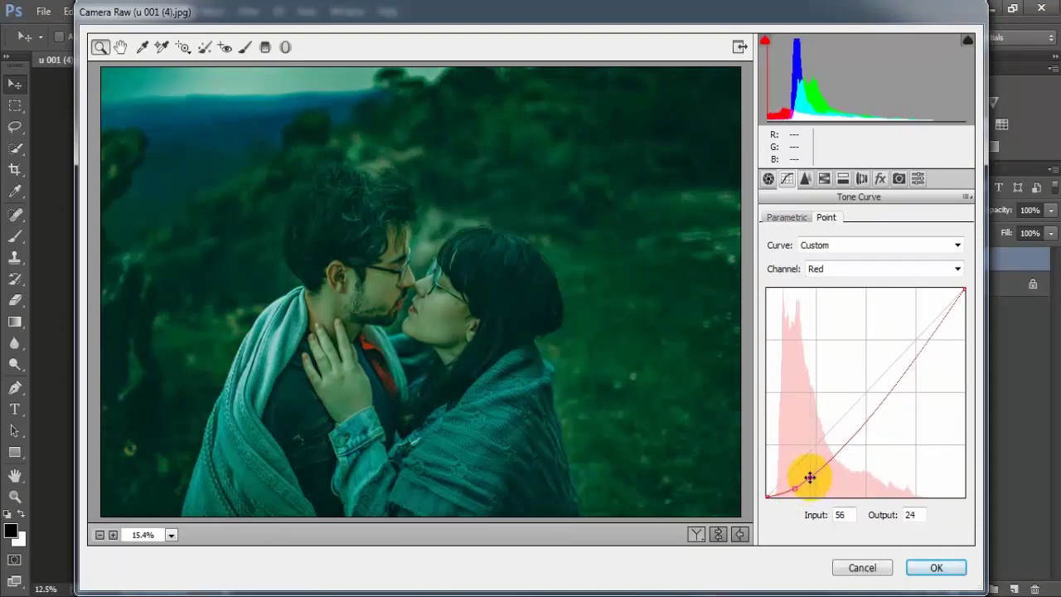
drag(853, 423, 850, 402)
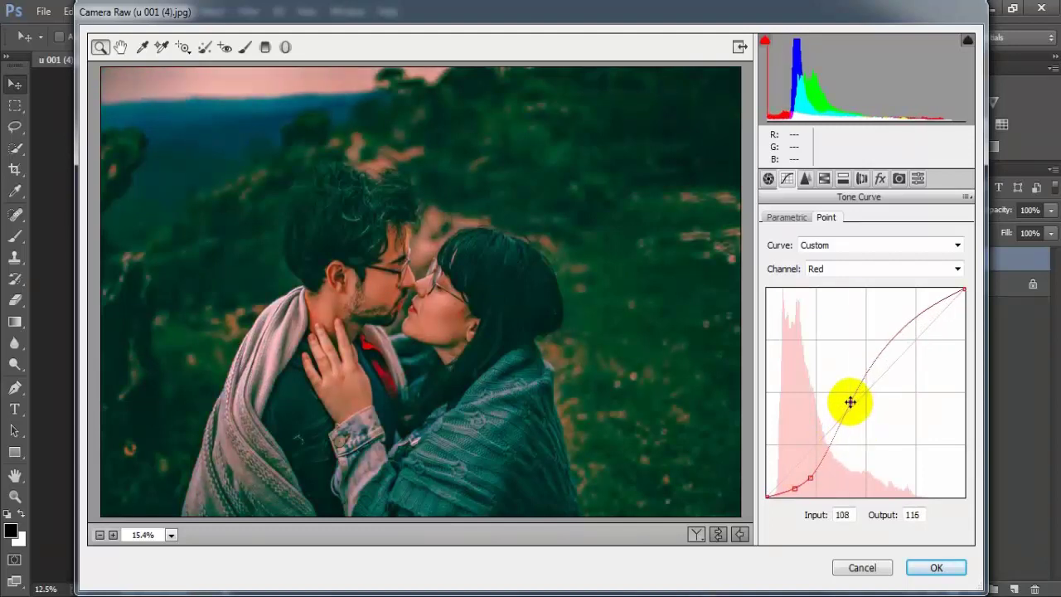
drag(900, 327, 903, 319)
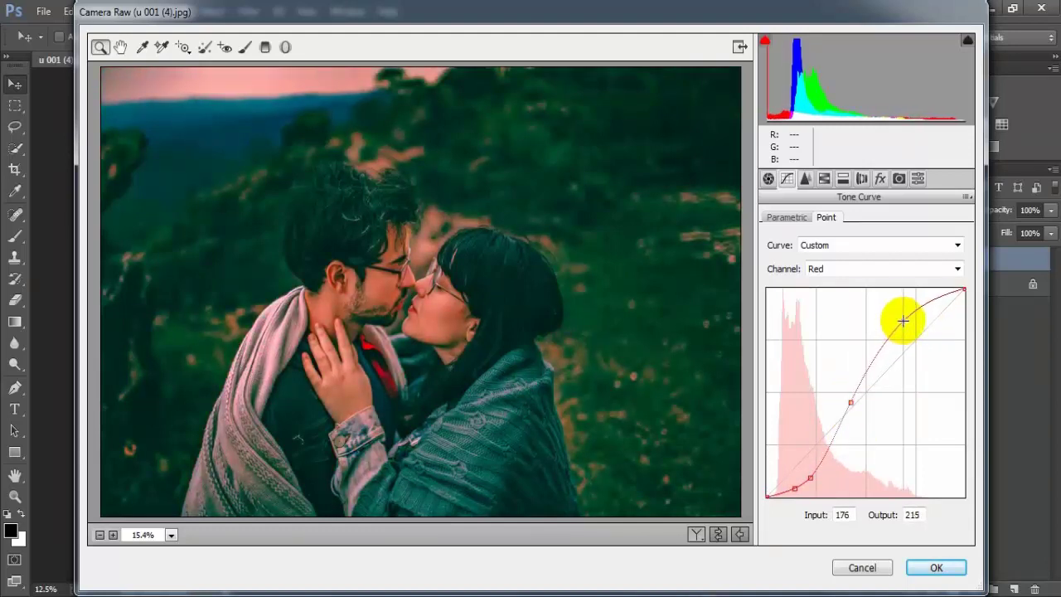
click(958, 269)
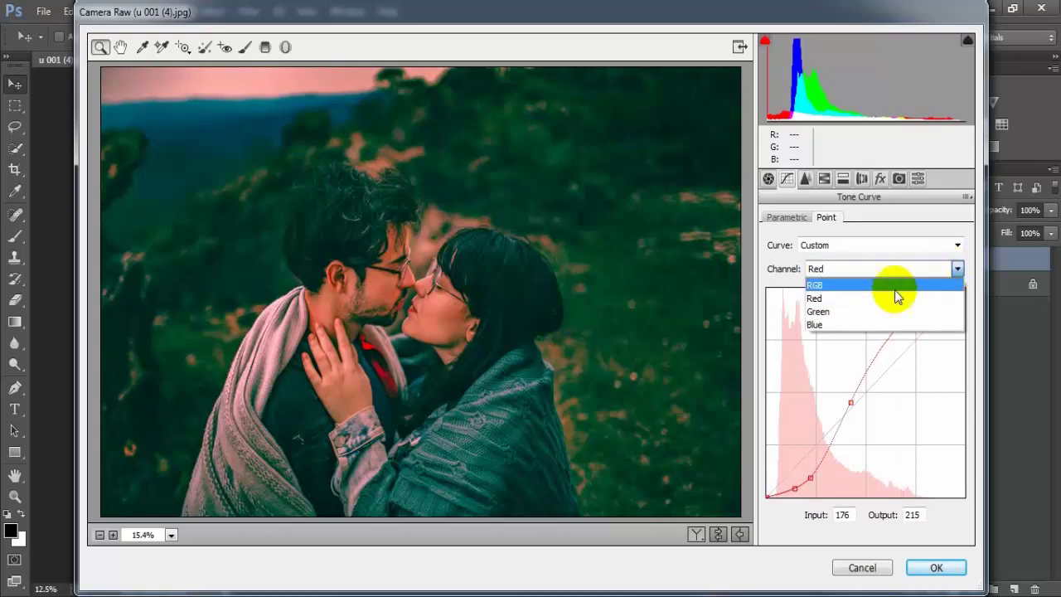
click(883, 319)
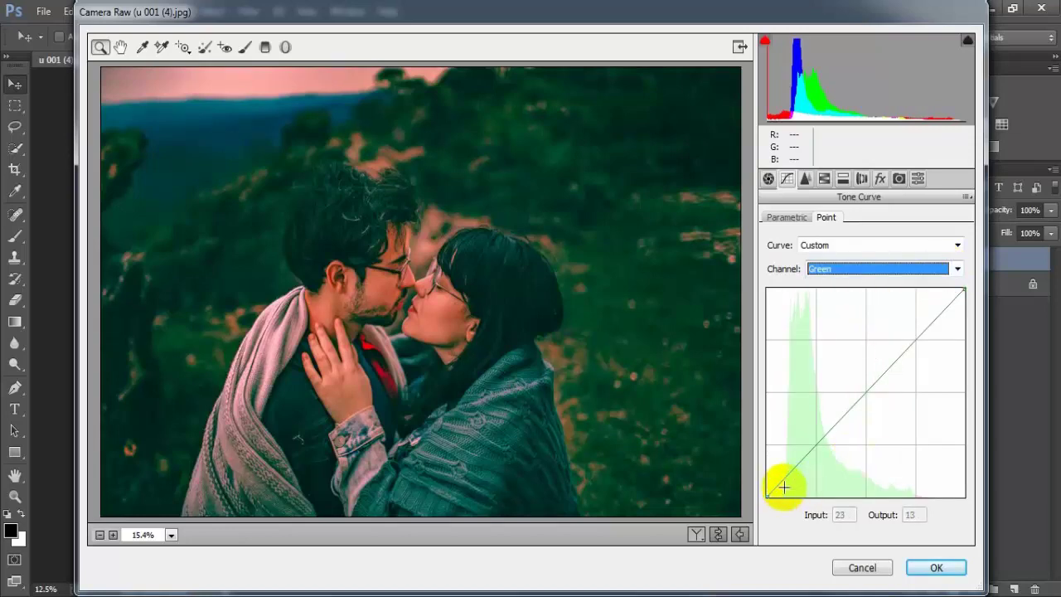
Step: Shape the Green channel point curve into an S with its upper point at 172→211
drag(782, 484, 799, 486)
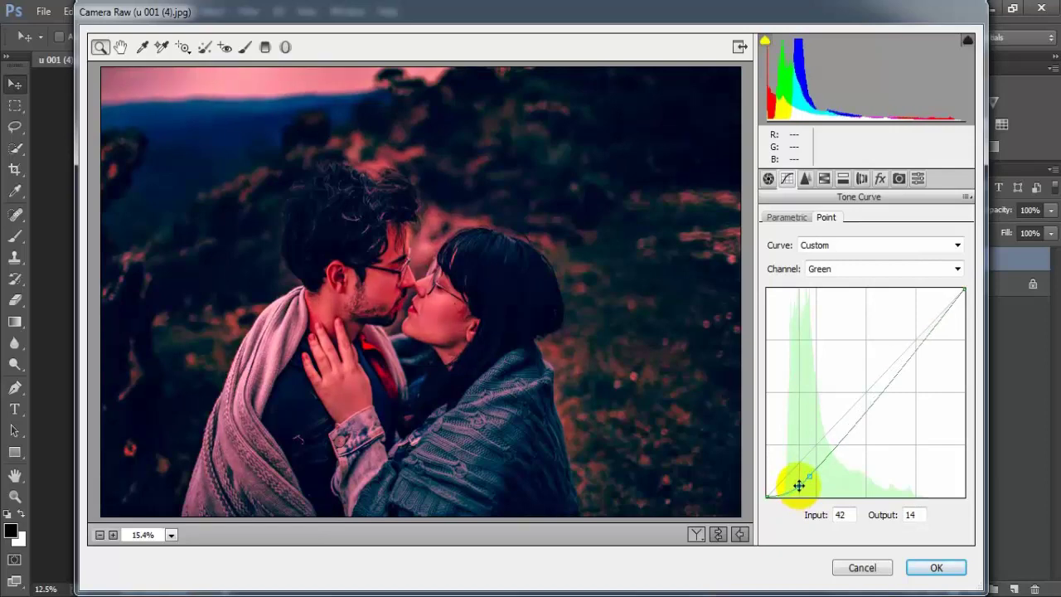
drag(798, 485, 810, 475)
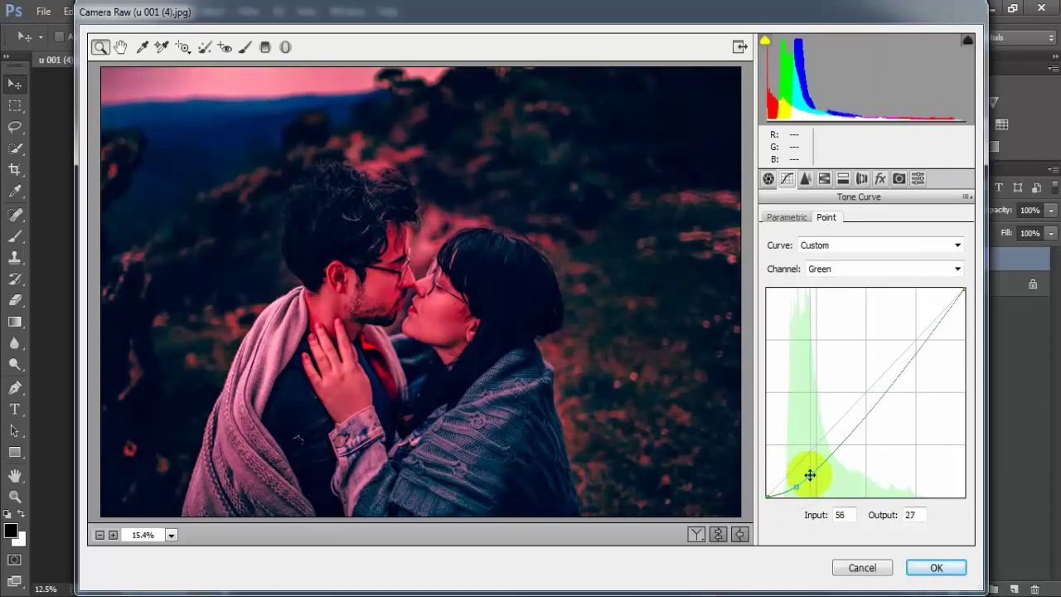
drag(846, 428, 845, 409)
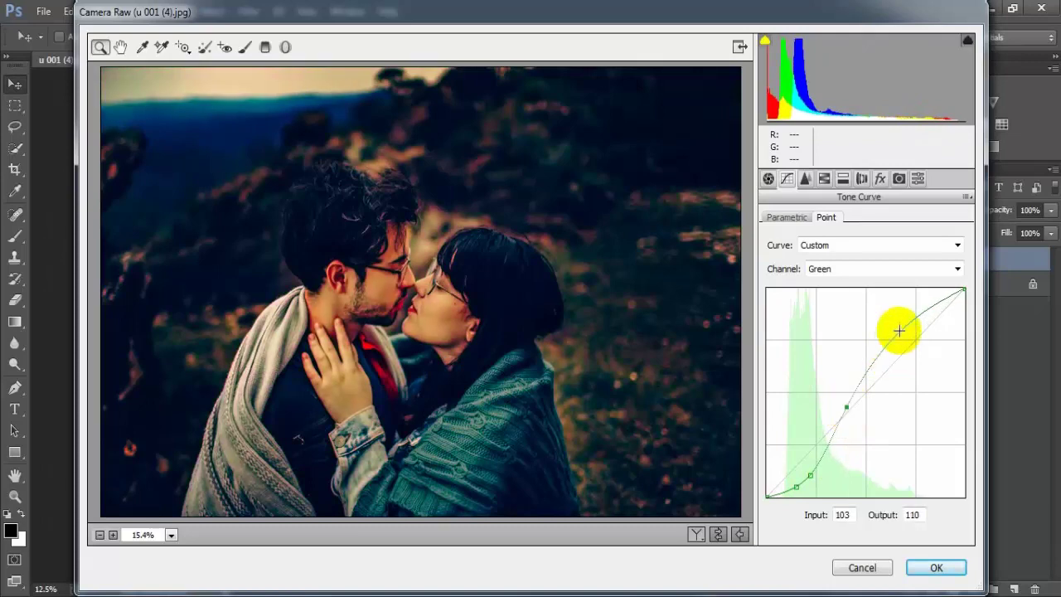
drag(900, 327, 900, 324)
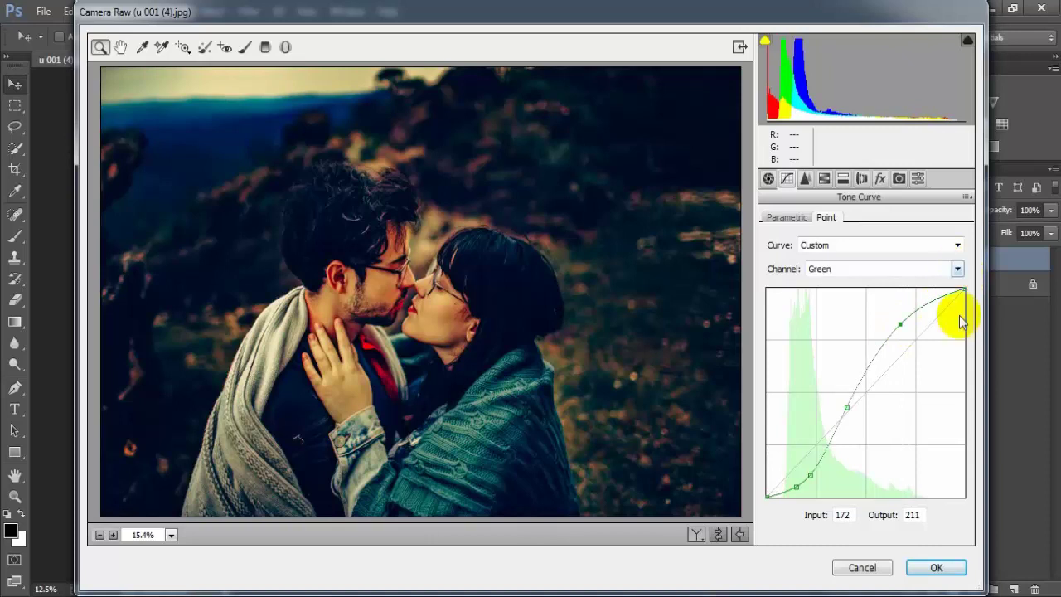
click(958, 269)
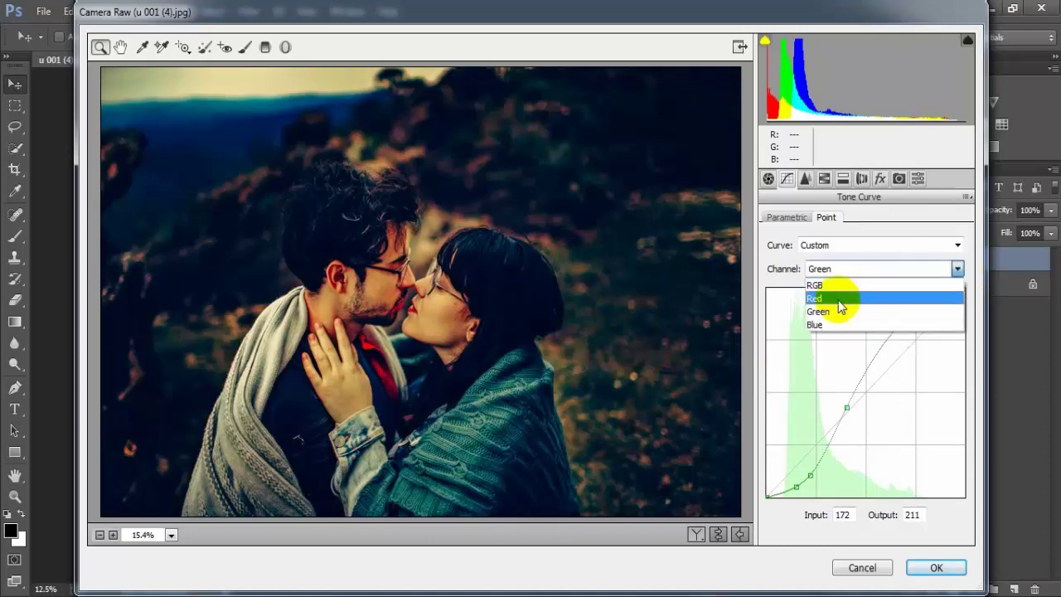
Step: Shape the Blue channel curve into an S and cap its top endpoint at 255→237
click(841, 325)
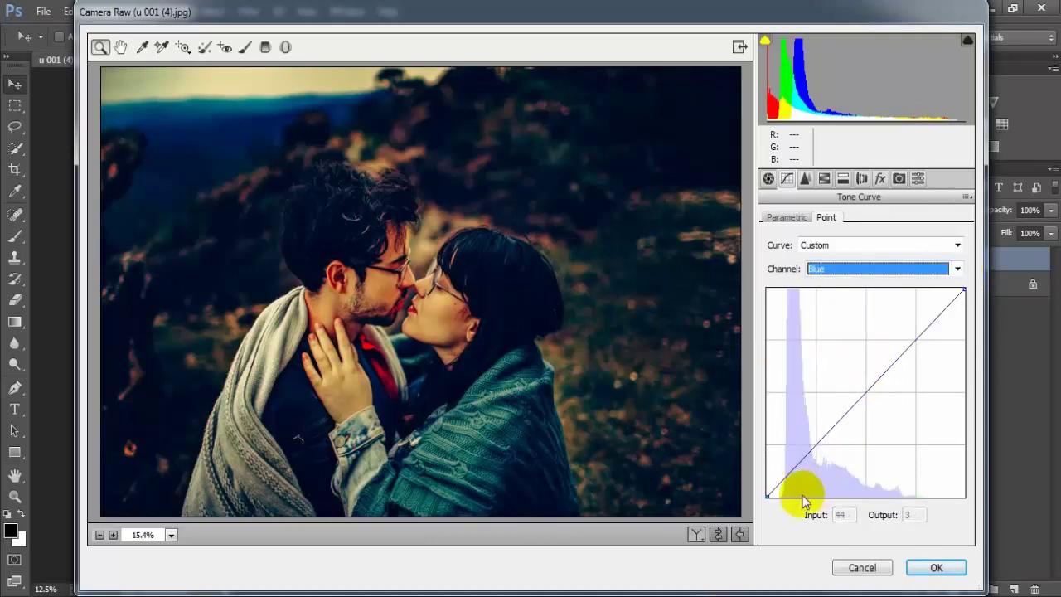
click(795, 473)
drag(795, 473, 798, 479)
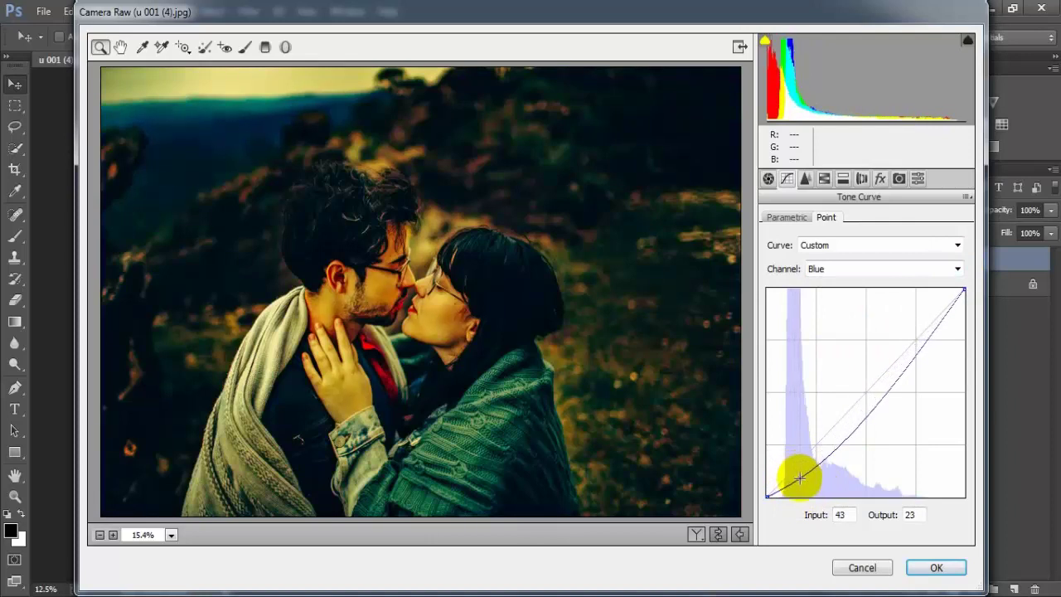
drag(846, 433, 849, 399)
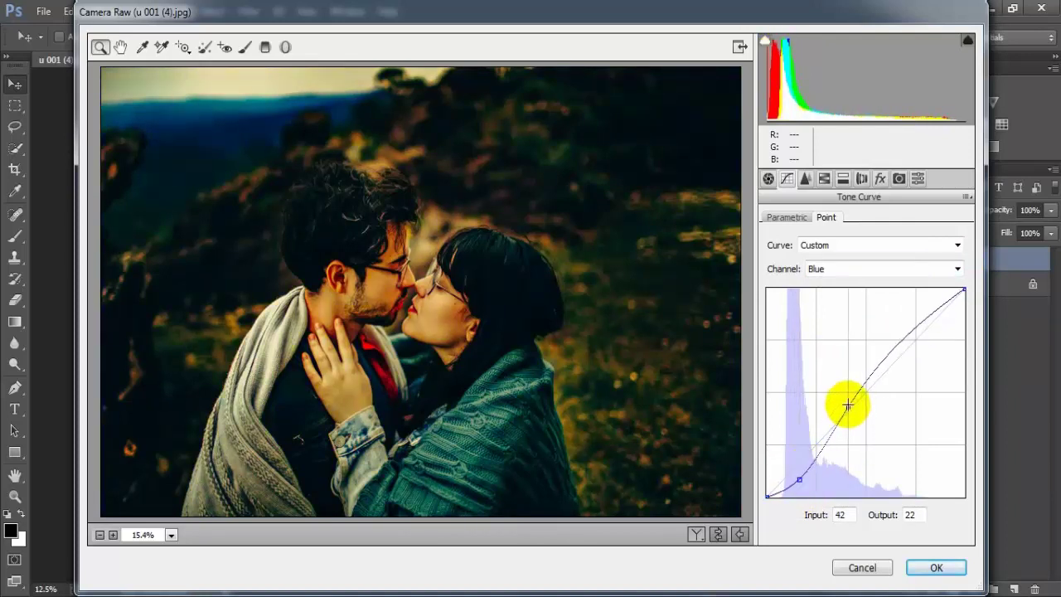
click(902, 331)
drag(902, 331, 901, 330)
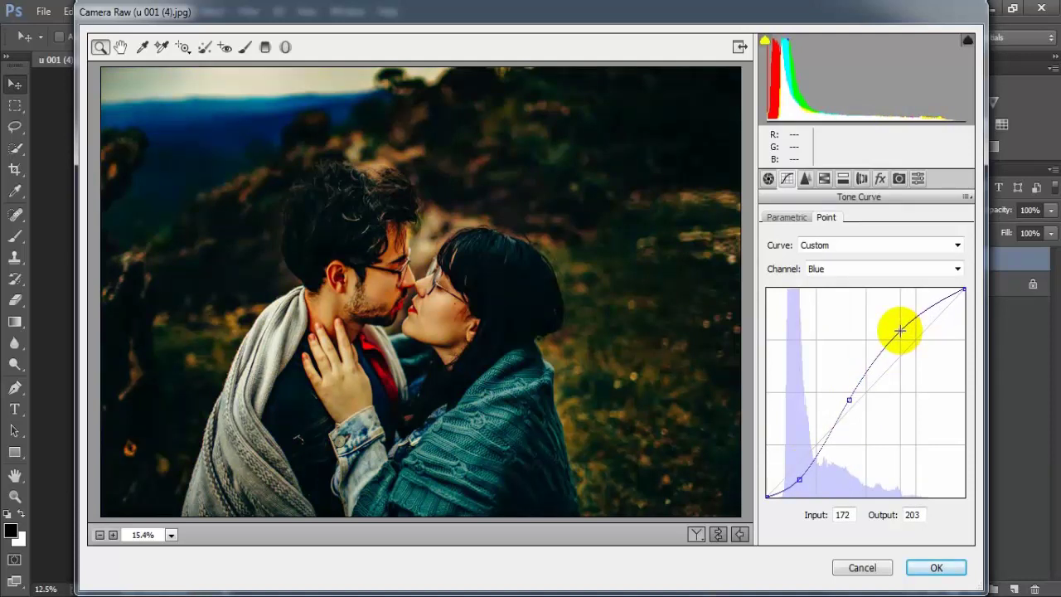
drag(964, 290, 965, 300)
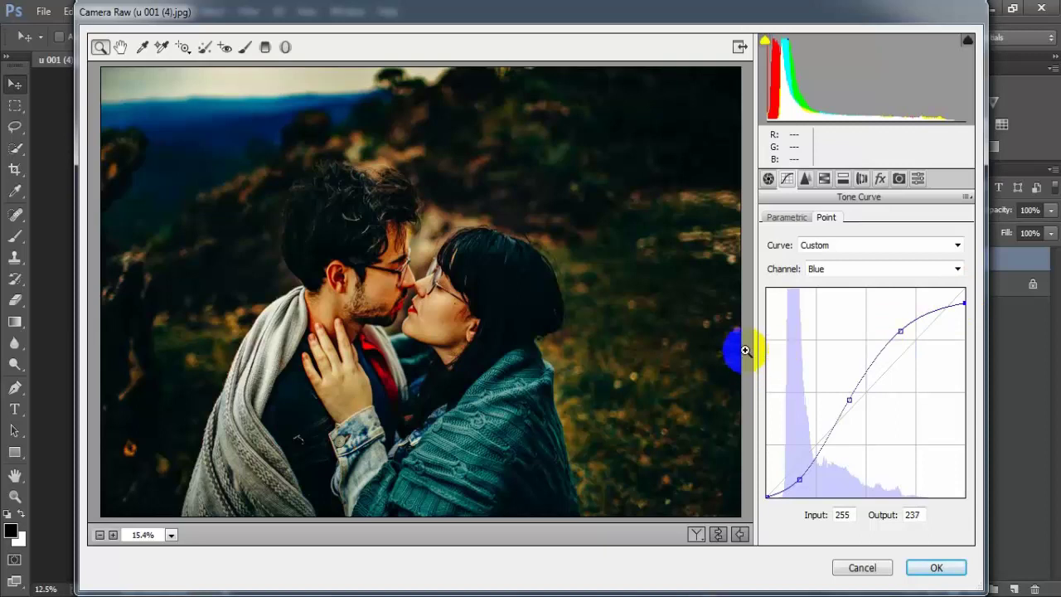
click(805, 178)
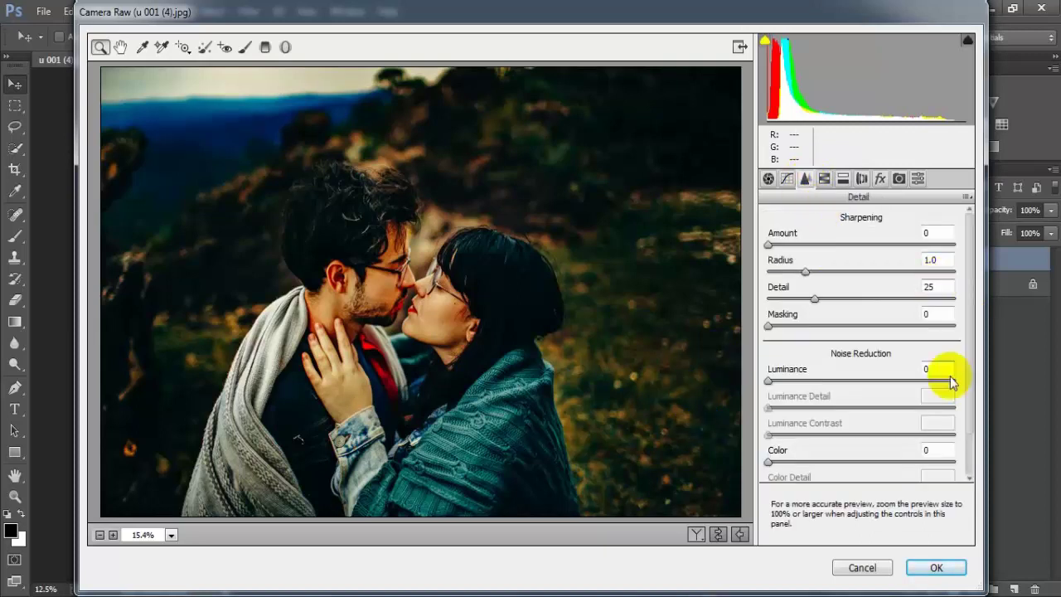
Step: Set Color noise reduction to 25 in the Detail panel
drag(769, 461, 817, 457)
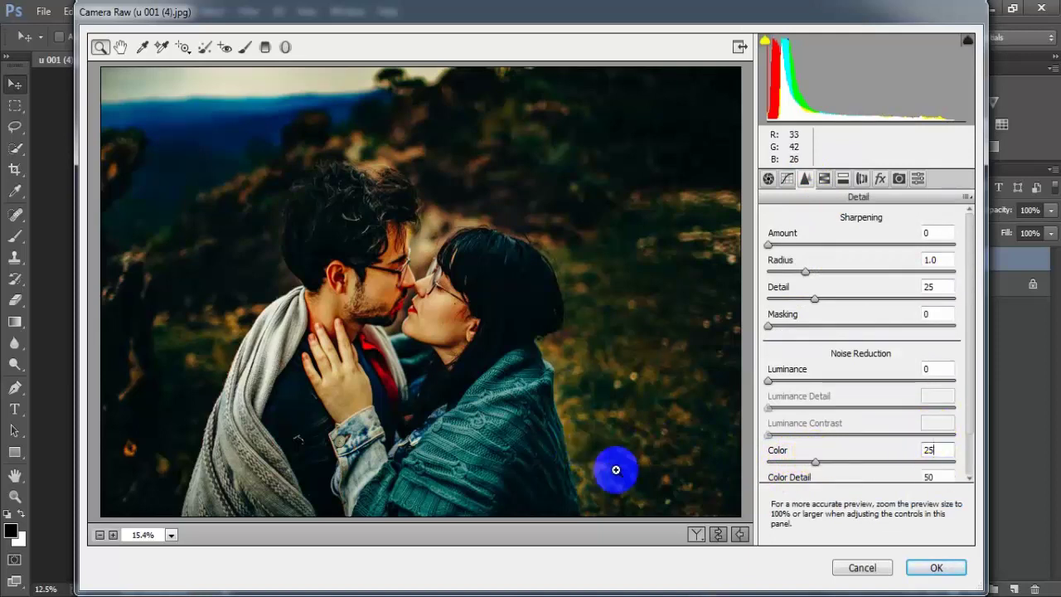
click(825, 181)
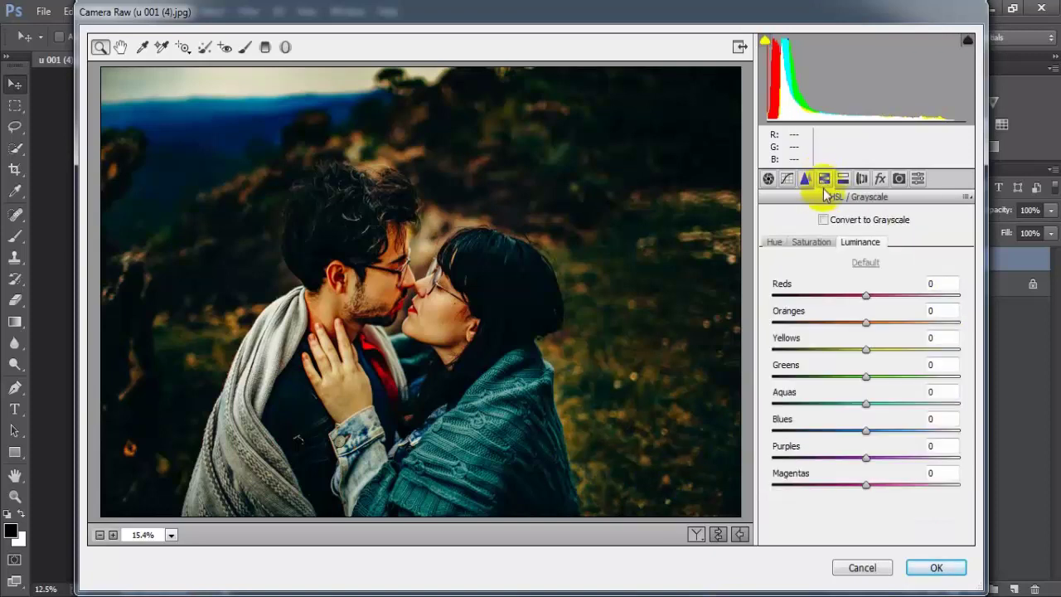
Step: Set HSL hues Reds +76, Oranges -12, Yellows -76 and Greens -76
click(774, 243)
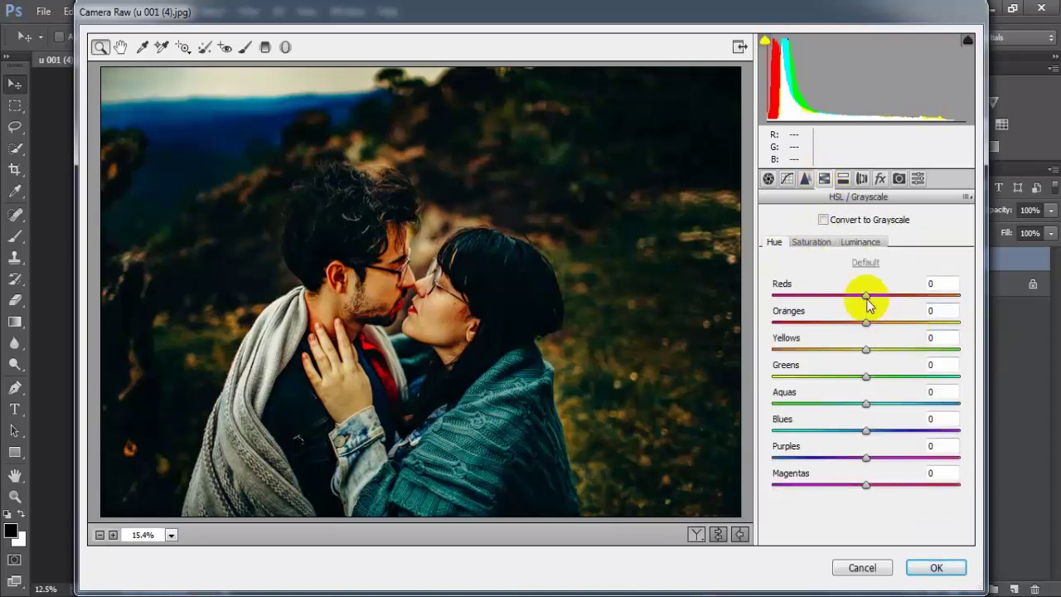
drag(883, 294, 892, 296)
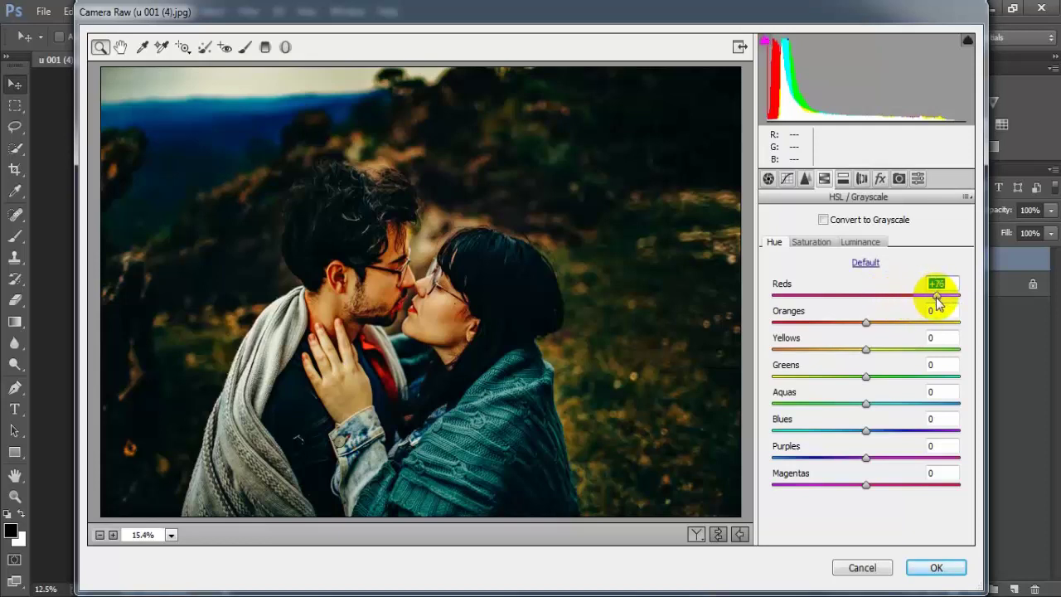
drag(865, 324, 856, 332)
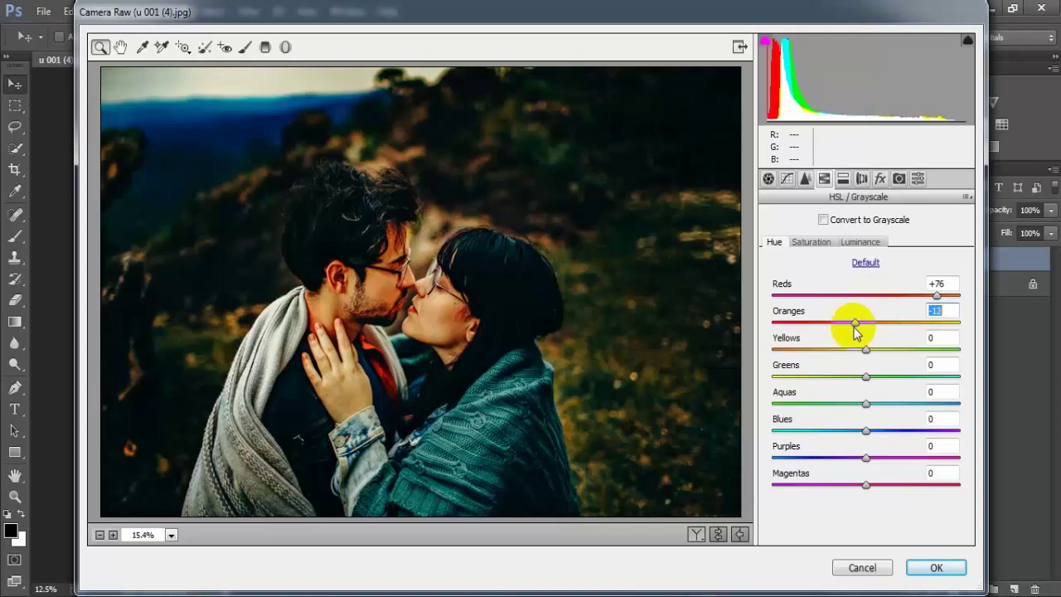
drag(865, 349, 795, 357)
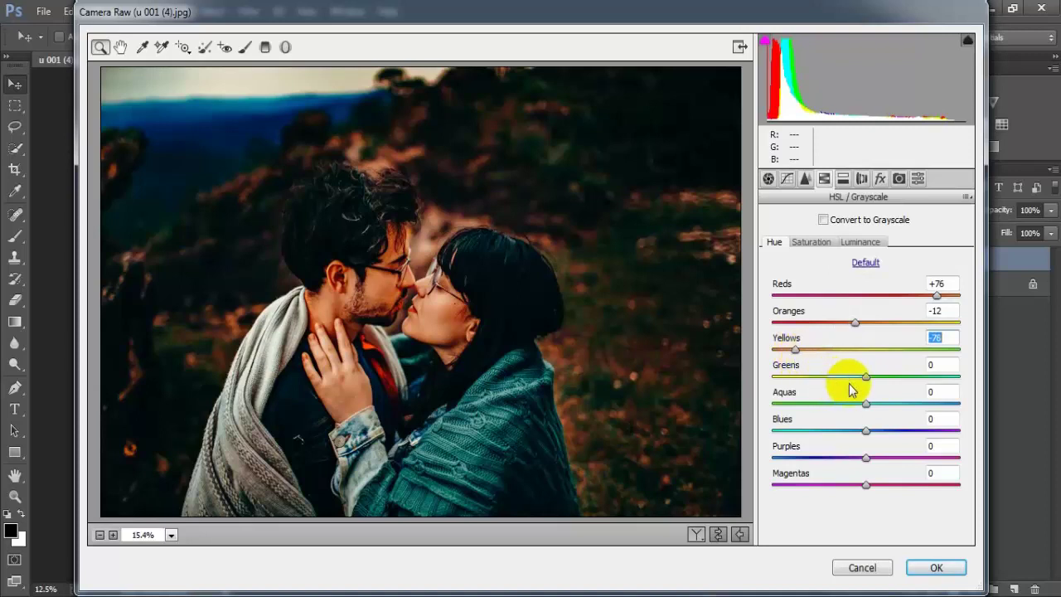
drag(866, 377, 797, 379)
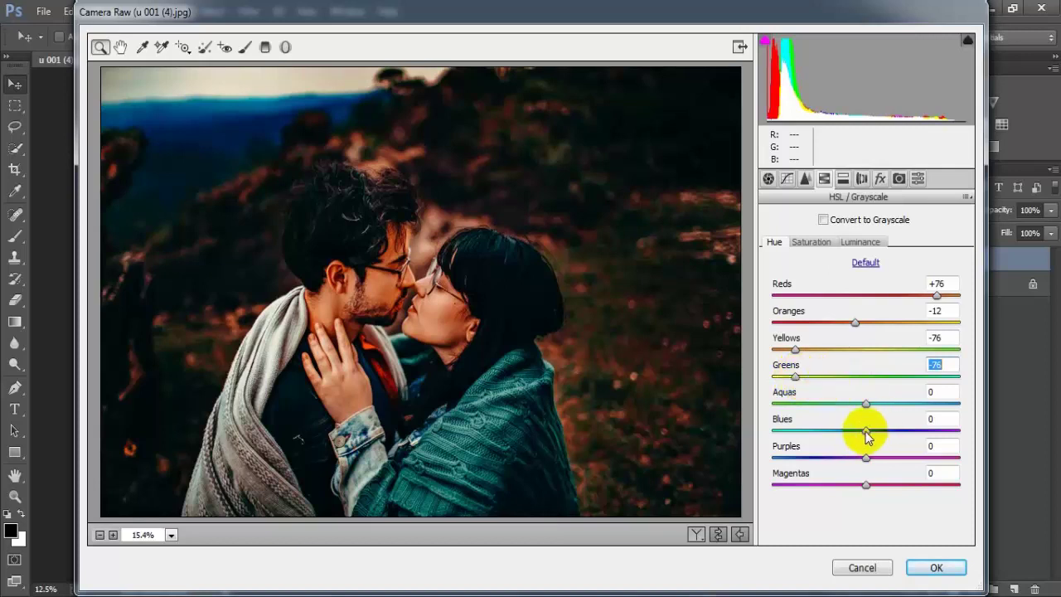
Step: Set HSL hues Blues -31, Purples -56 and Magentas +15
drag(851, 432, 836, 432)
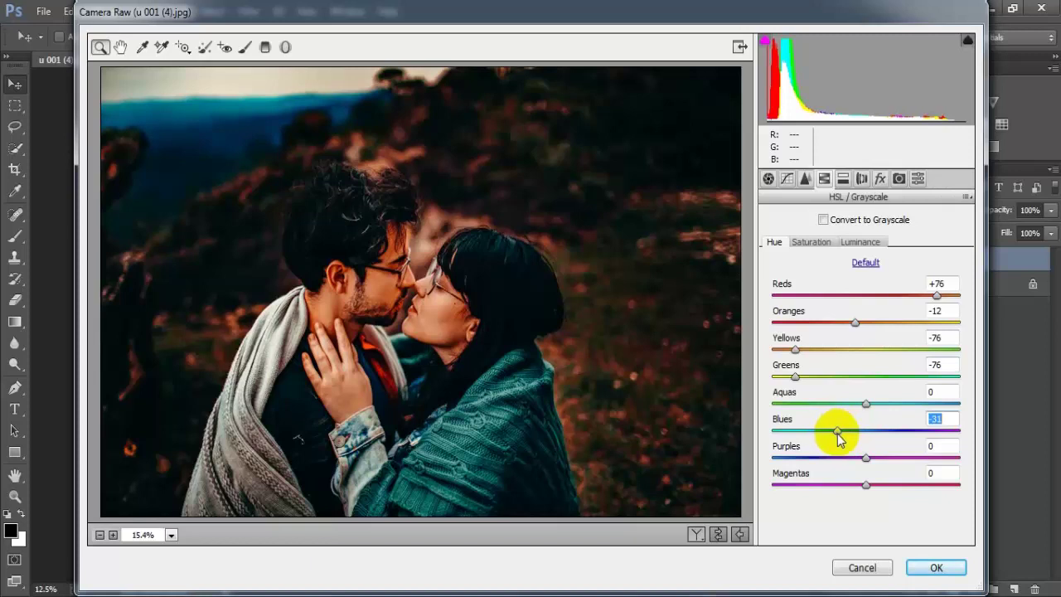
drag(864, 457, 826, 461)
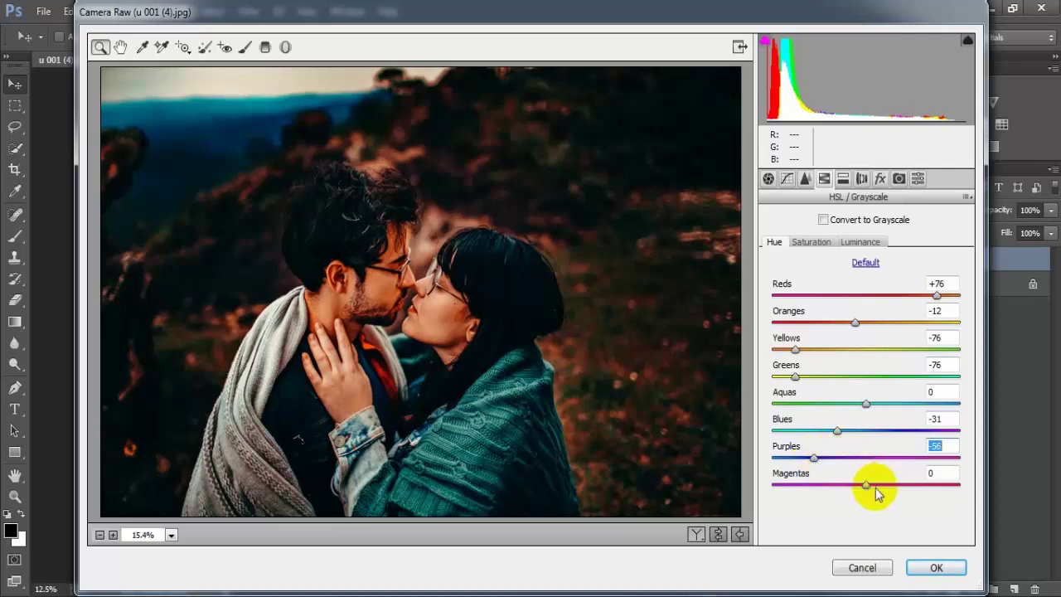
drag(866, 486, 879, 487)
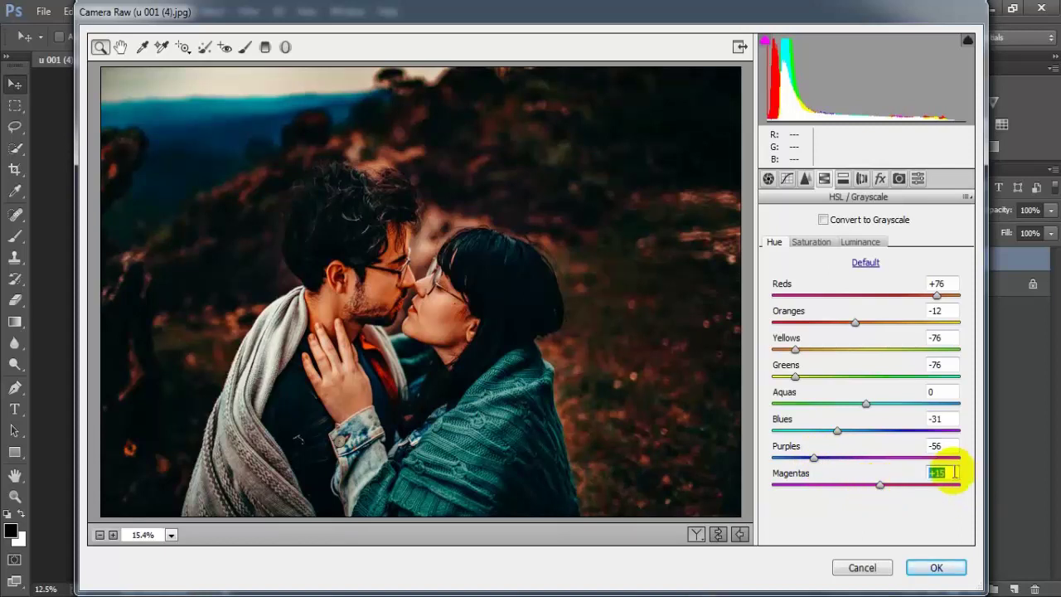
click(616, 416)
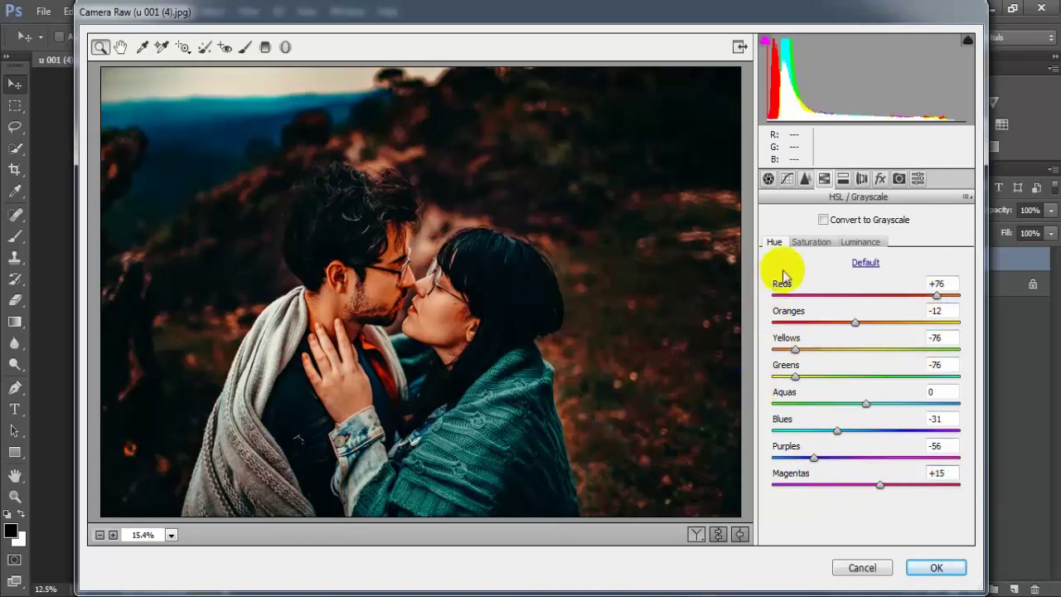
click(809, 243)
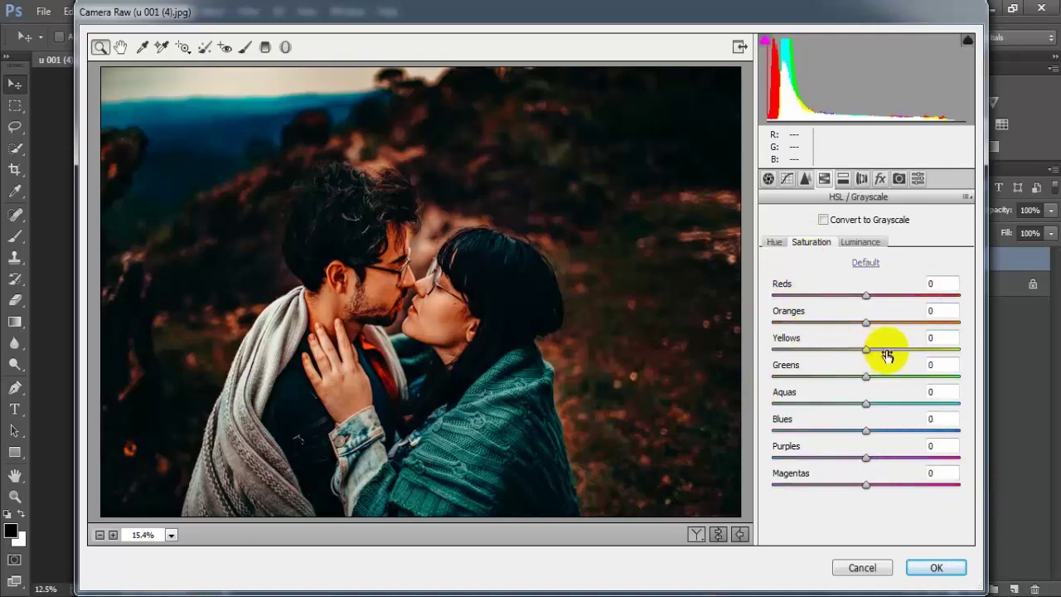
Step: Set saturation to Yellows -65, Greens -100, Aquas -64, Blues -91, Purples -73, Magentas -78
drag(868, 296, 853, 329)
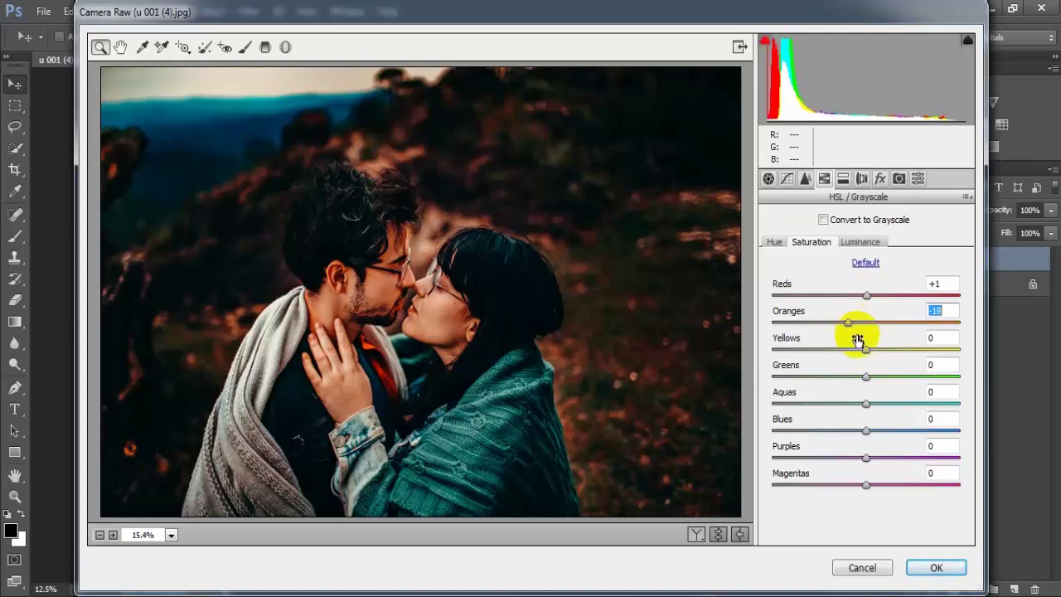
drag(865, 350, 807, 353)
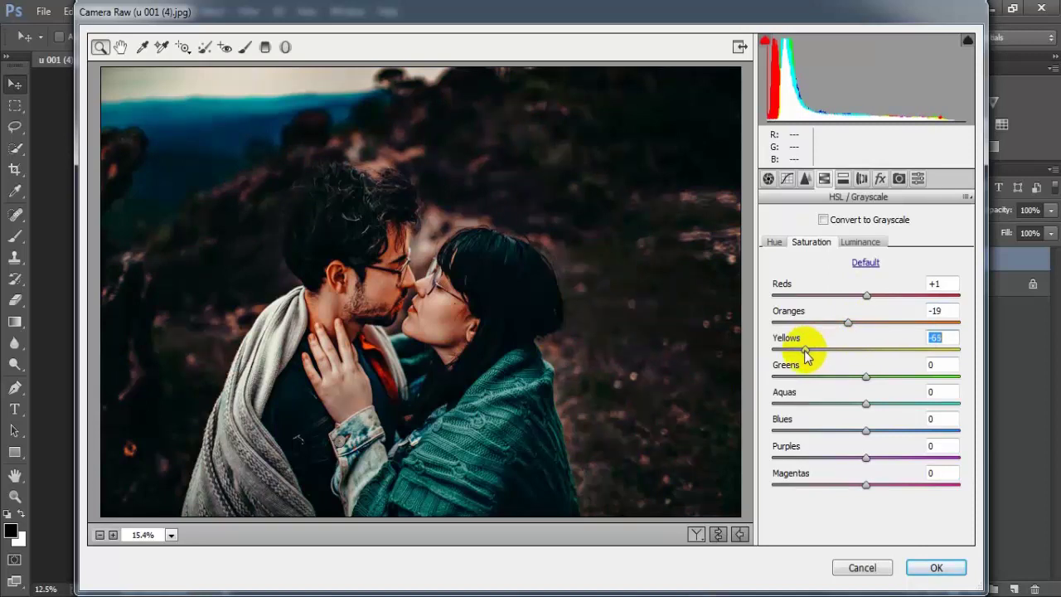
drag(865, 377, 767, 386)
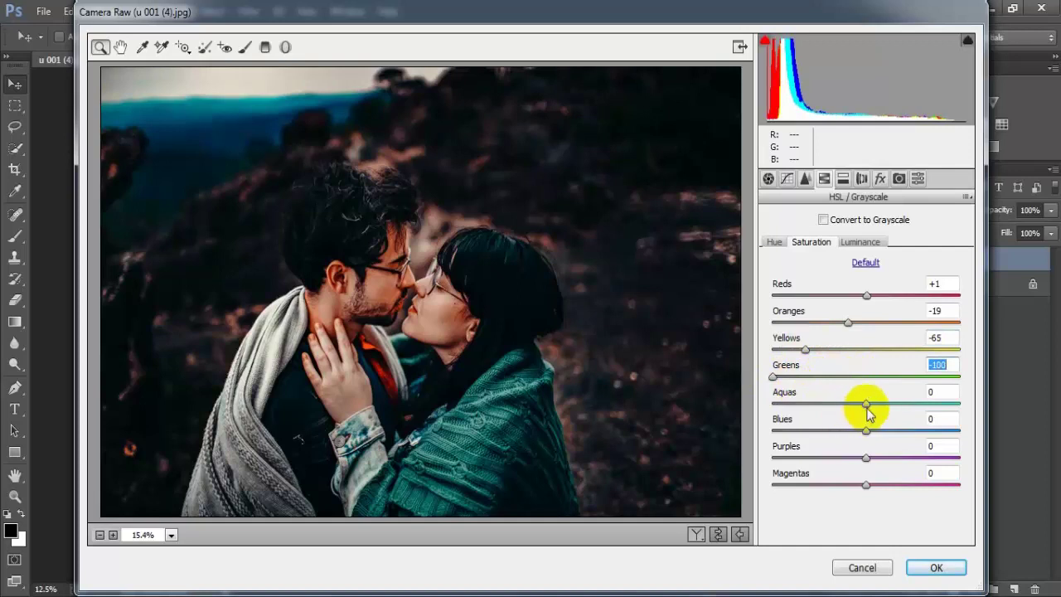
mouse_move(866, 404)
mouse_down()
mouse_move(812, 420)
mouse_move(832, 433)
mouse_move(781, 436)
mouse_up()
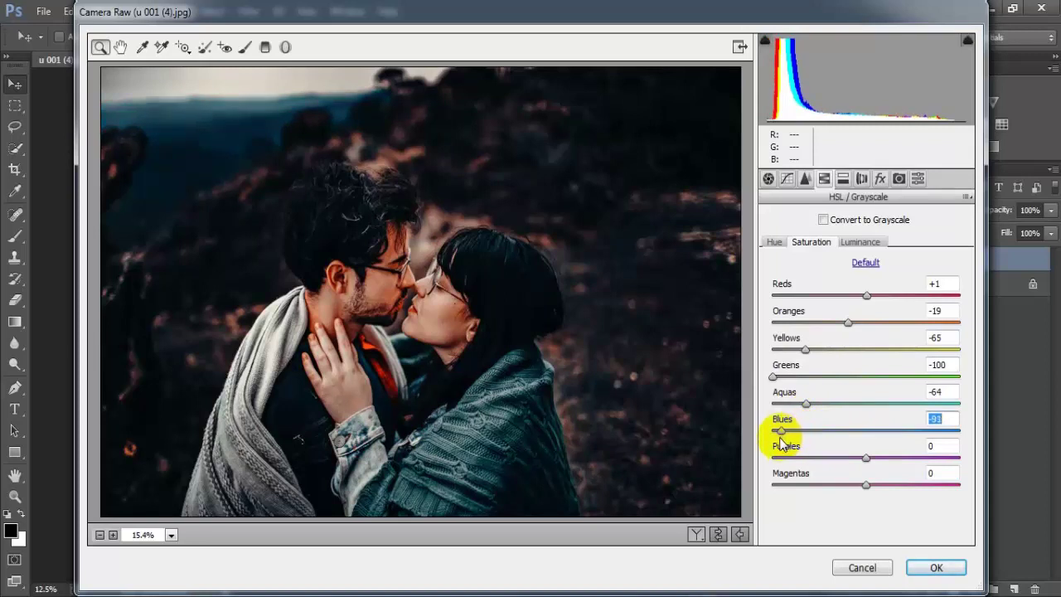
click(865, 459)
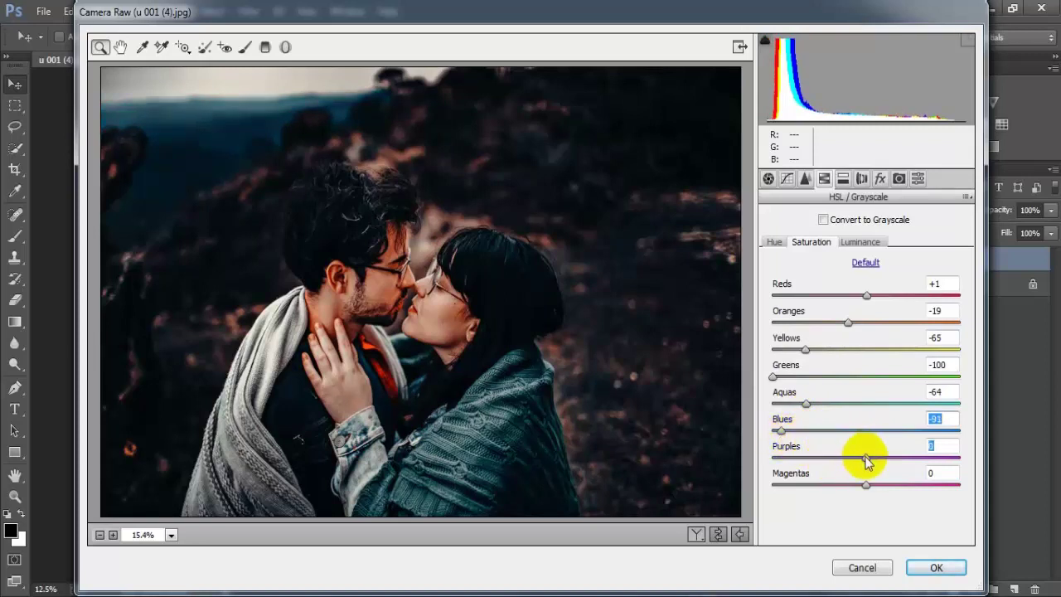
drag(866, 458, 798, 467)
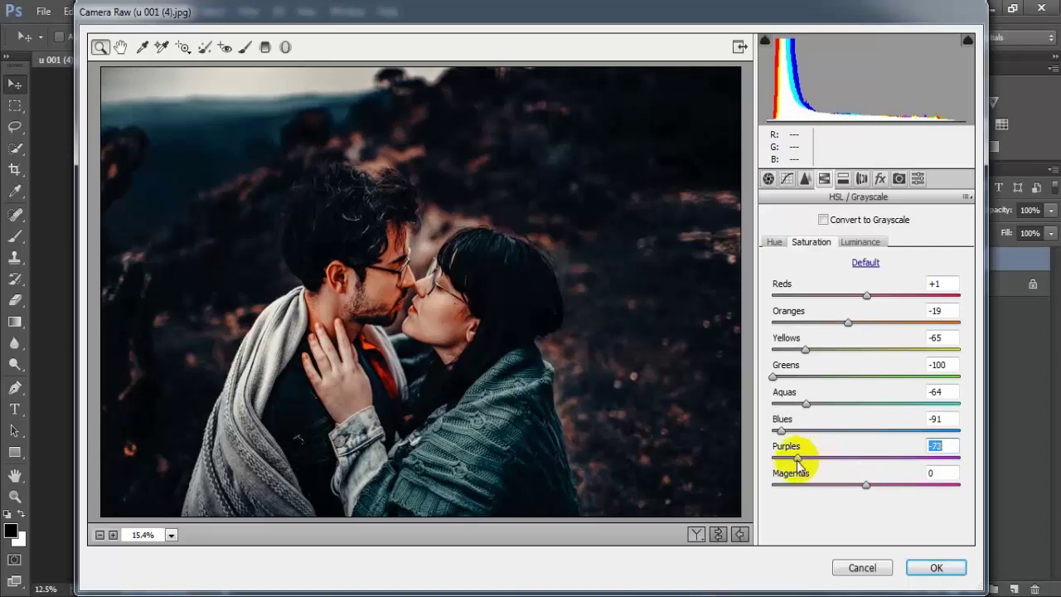
drag(867, 486, 796, 494)
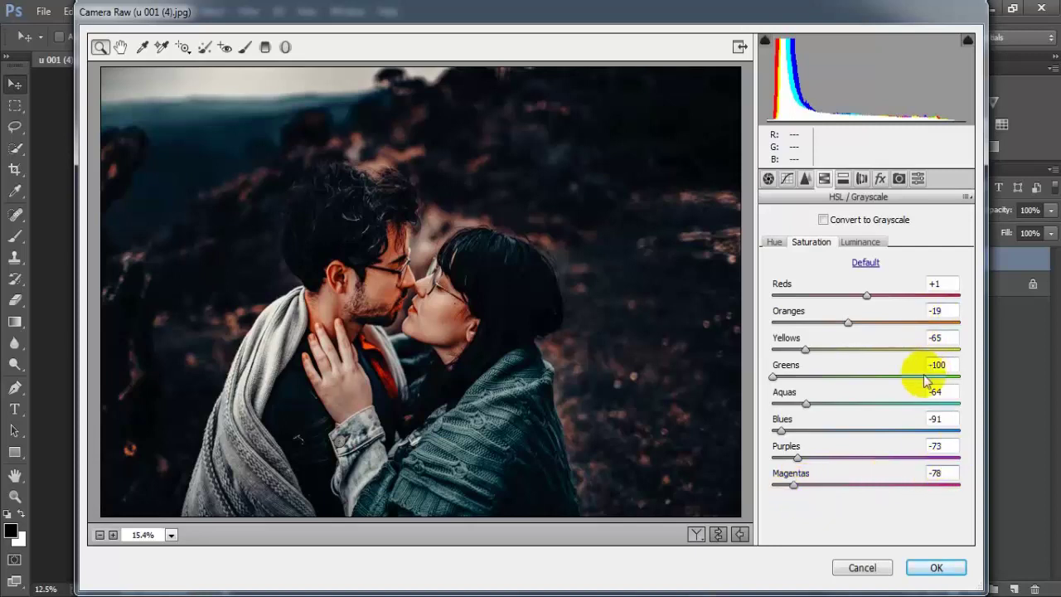
Step: On HSL Luminance, set Reds -20, Oranges -10, Yellows +1 and Greens -4
click(859, 241)
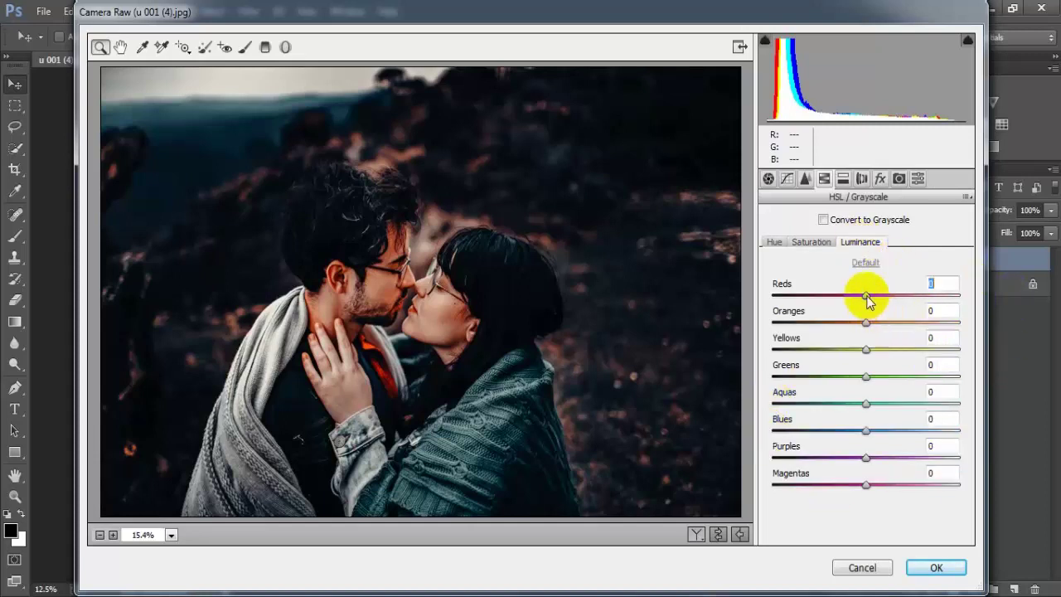
drag(865, 296, 844, 296)
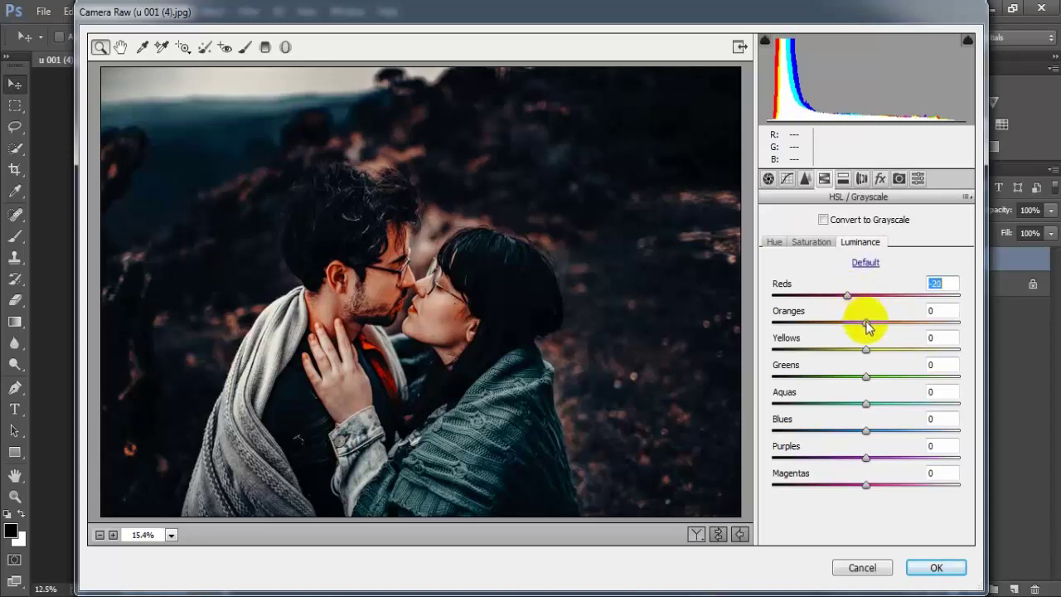
drag(865, 322, 856, 323)
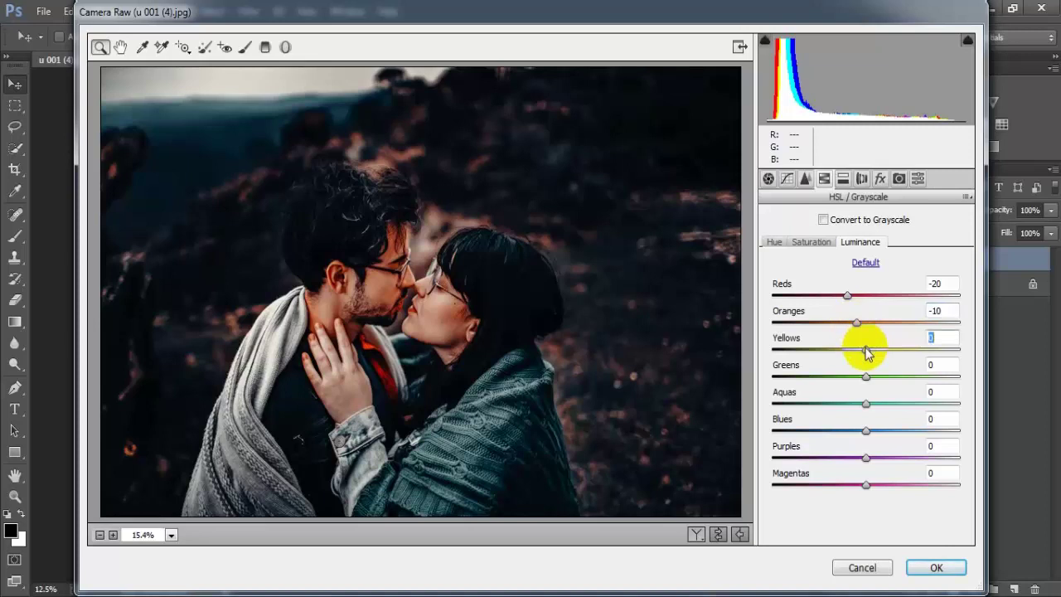
drag(866, 353, 847, 410)
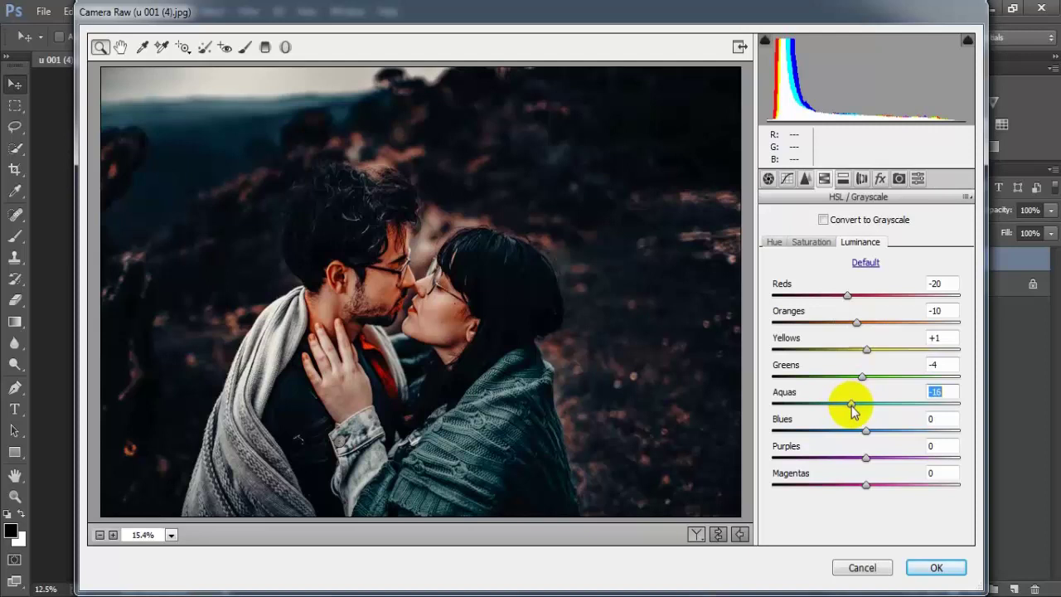
Step: Darken Aquas to -15, Blues to -30, Purples to -5 and Magentas to -15
drag(853, 411, 856, 412)
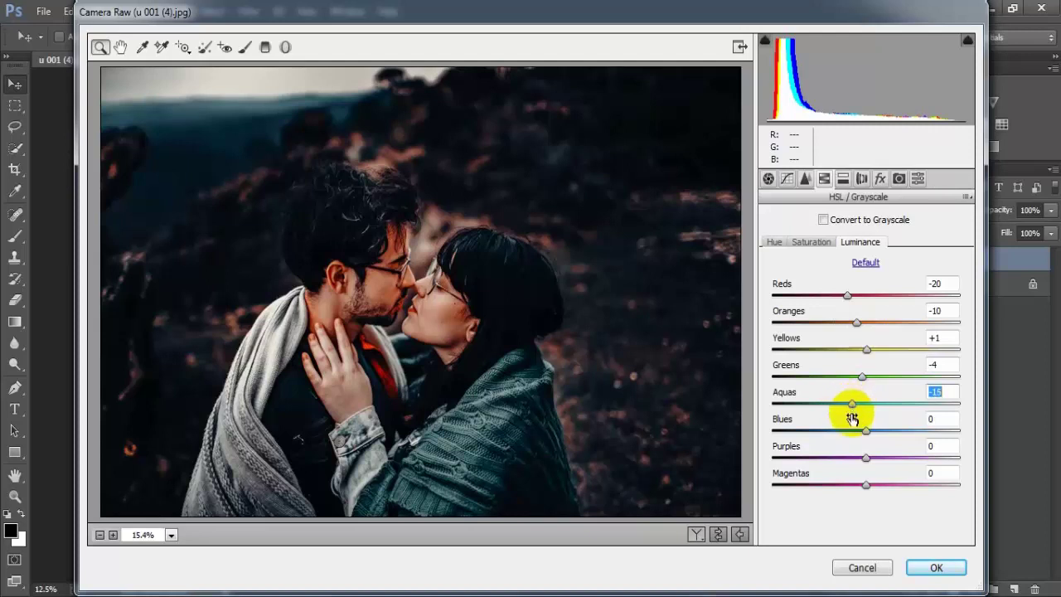
drag(867, 431, 836, 431)
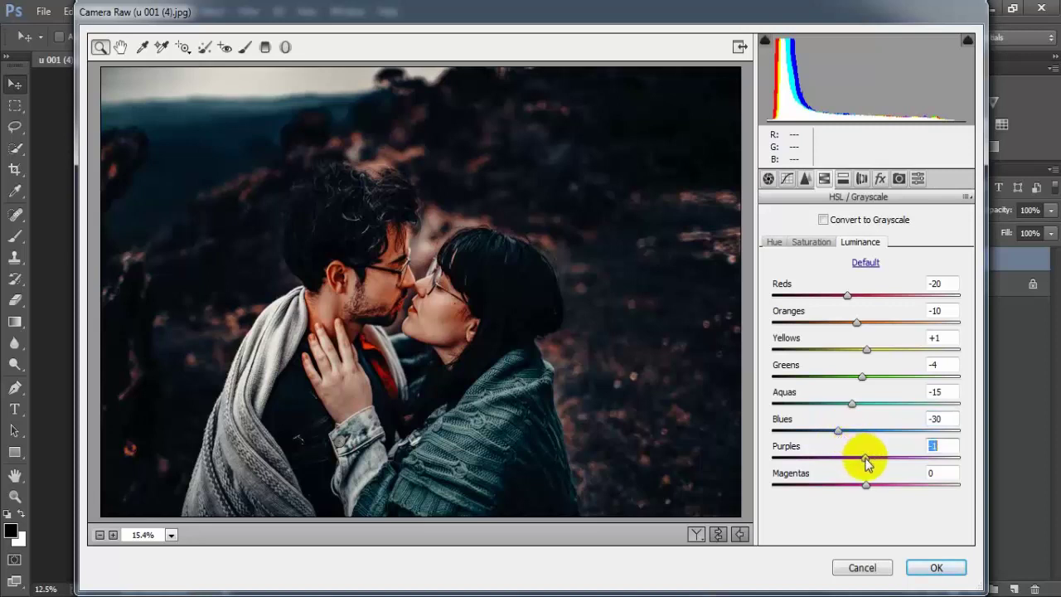
drag(866, 455, 860, 457)
drag(868, 485, 853, 489)
click(935, 472)
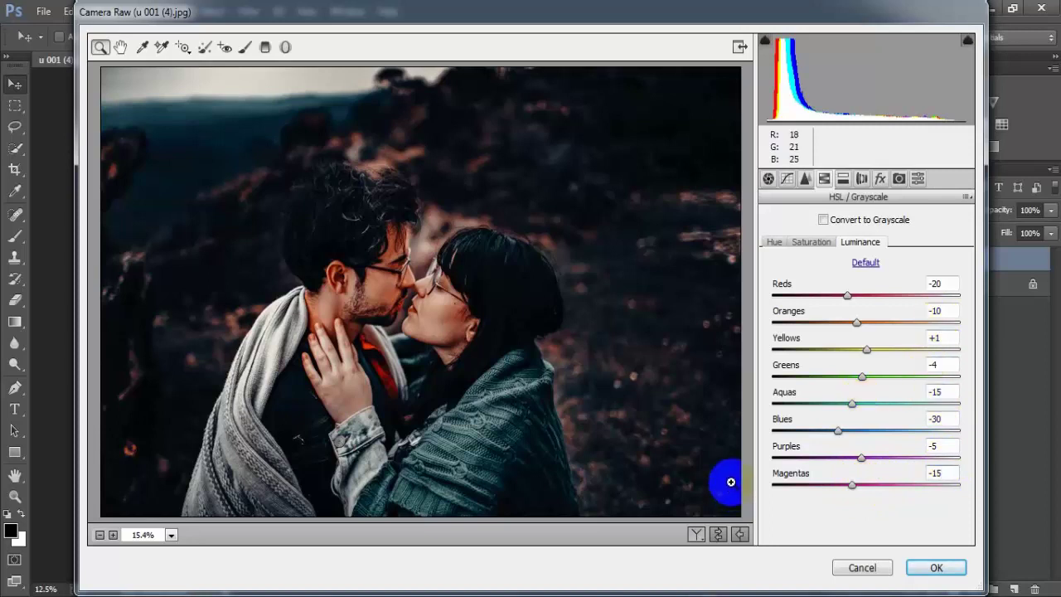
click(844, 179)
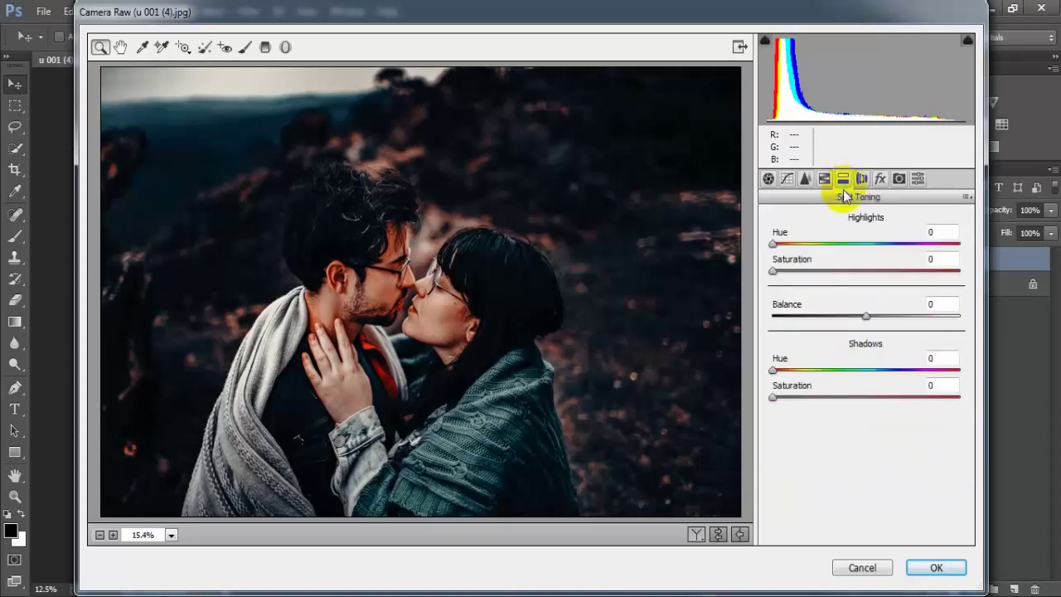
Step: Set Split Toning Highlights Hue 275, Shadows Hue 215 and Shadows Saturation 19
mouse_move(774, 244)
mouse_down()
mouse_move(875, 258)
mouse_move(917, 251)
mouse_up()
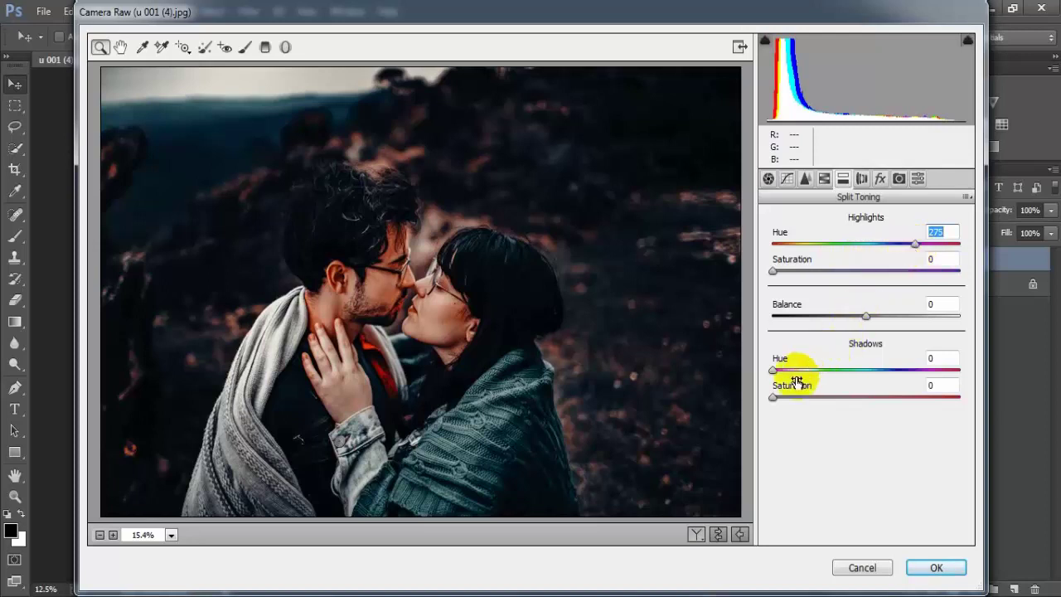
drag(773, 370, 882, 367)
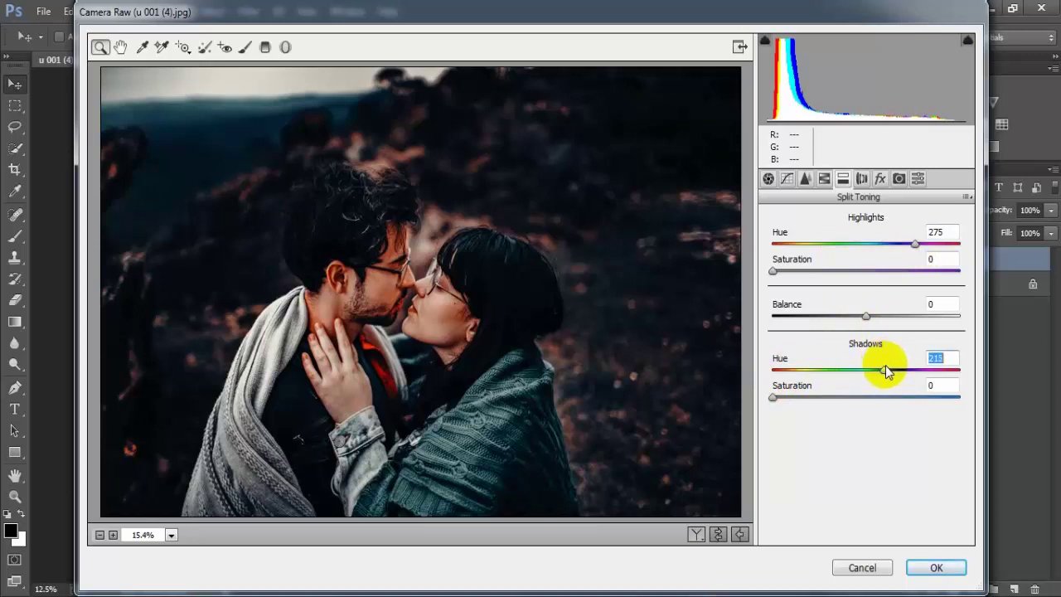
mouse_move(772, 398)
mouse_down()
mouse_move(819, 401)
mouse_move(808, 407)
mouse_up()
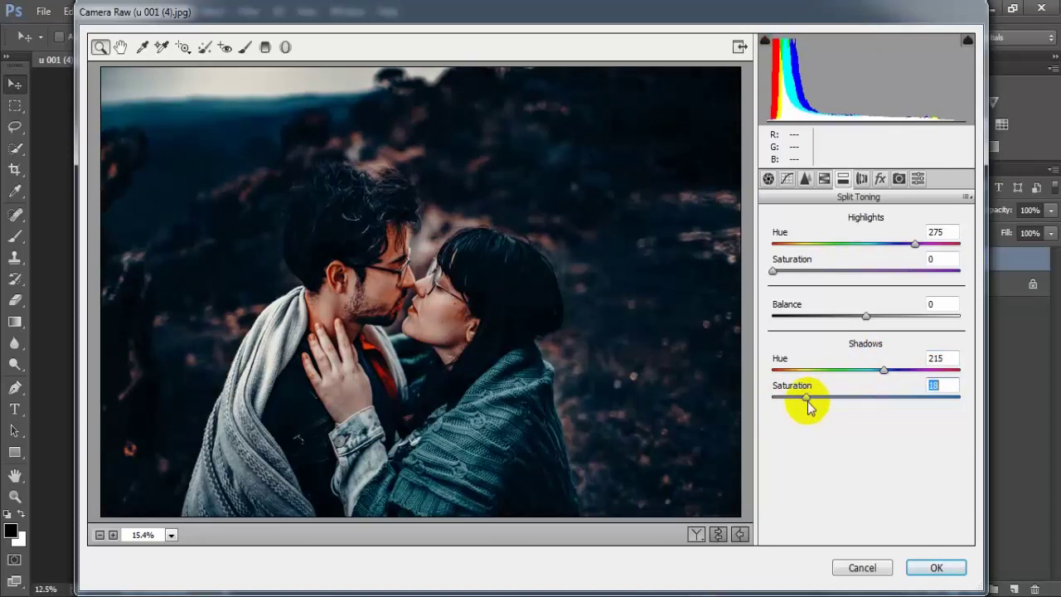
click(937, 385)
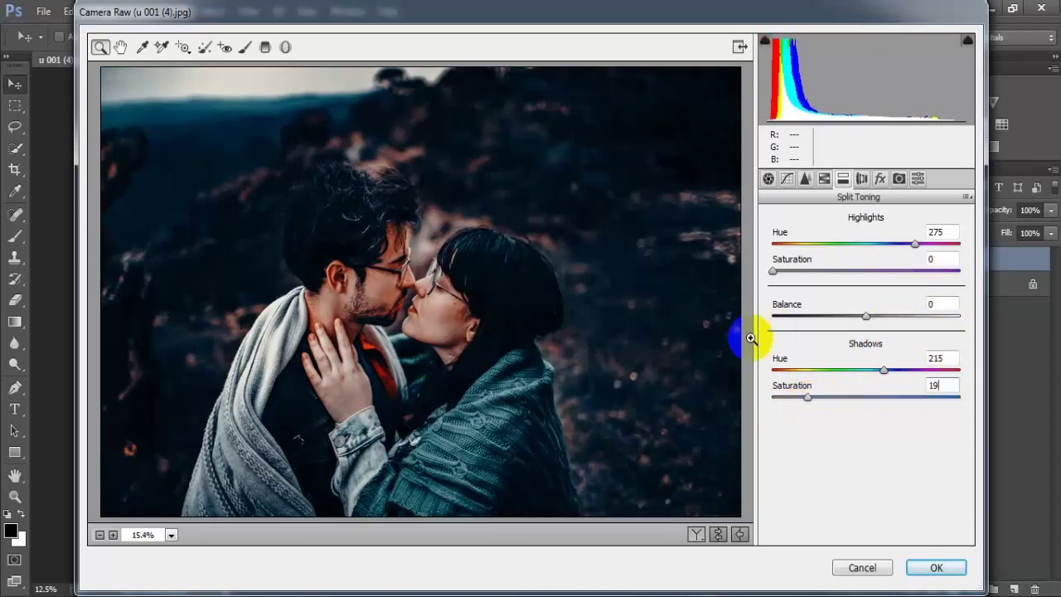
Step: Set Camera Calibration Shadows Tint -5, Red Primary Hue/Saturation +10, Green Primary Hue +10, Saturation -10
click(899, 179)
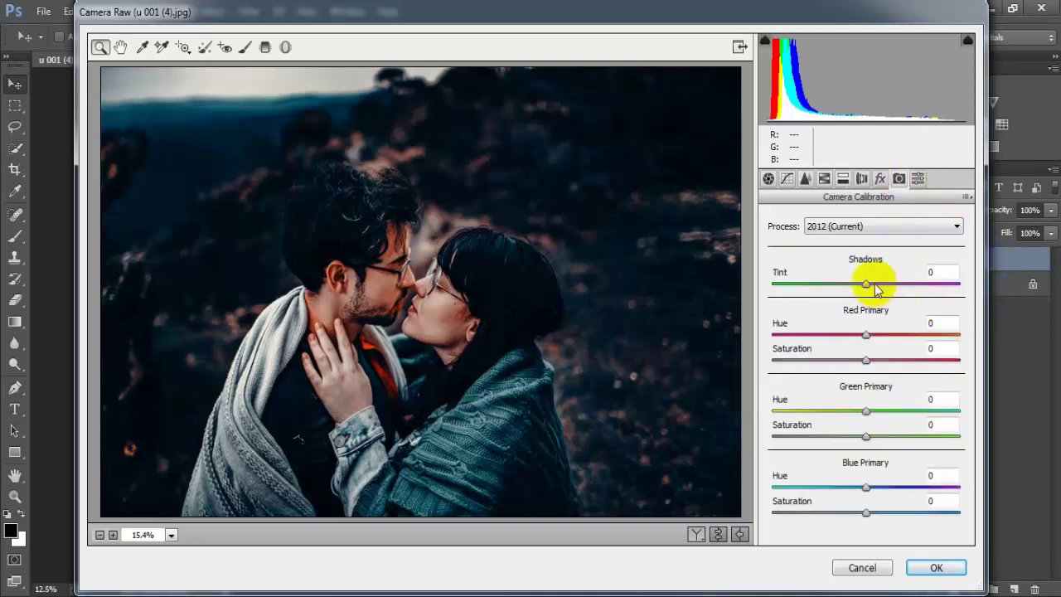
drag(874, 283, 867, 284)
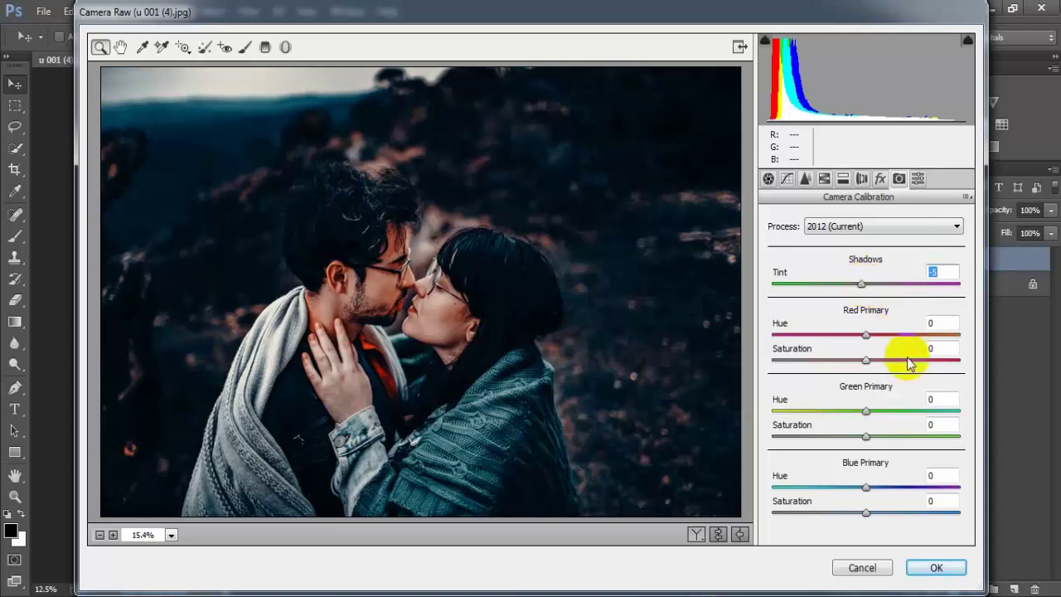
mouse_move(866, 335)
mouse_down()
mouse_move(875, 335)
mouse_move(878, 363)
mouse_up()
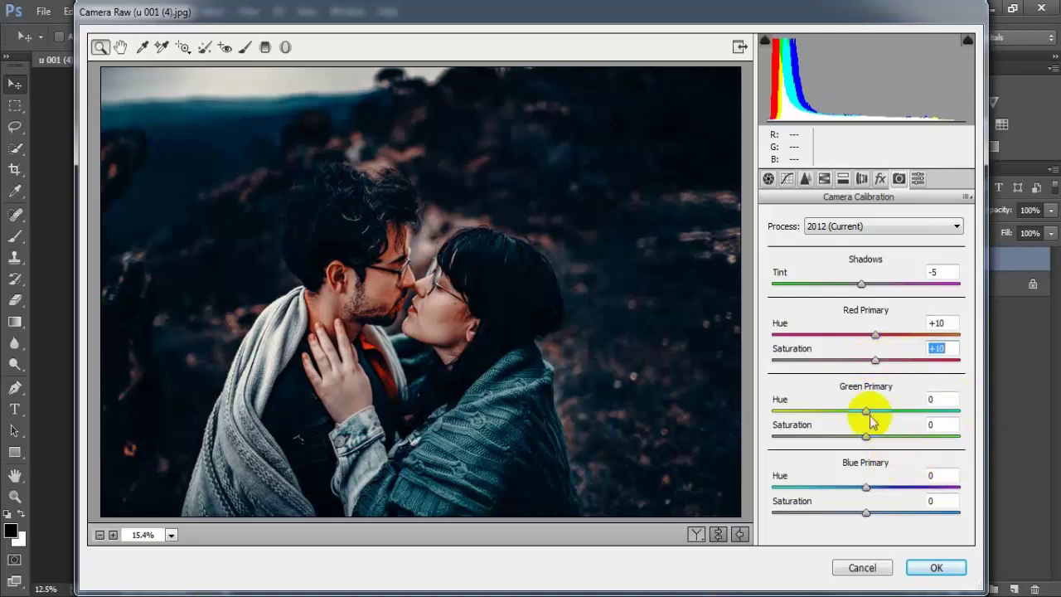
drag(866, 412, 877, 412)
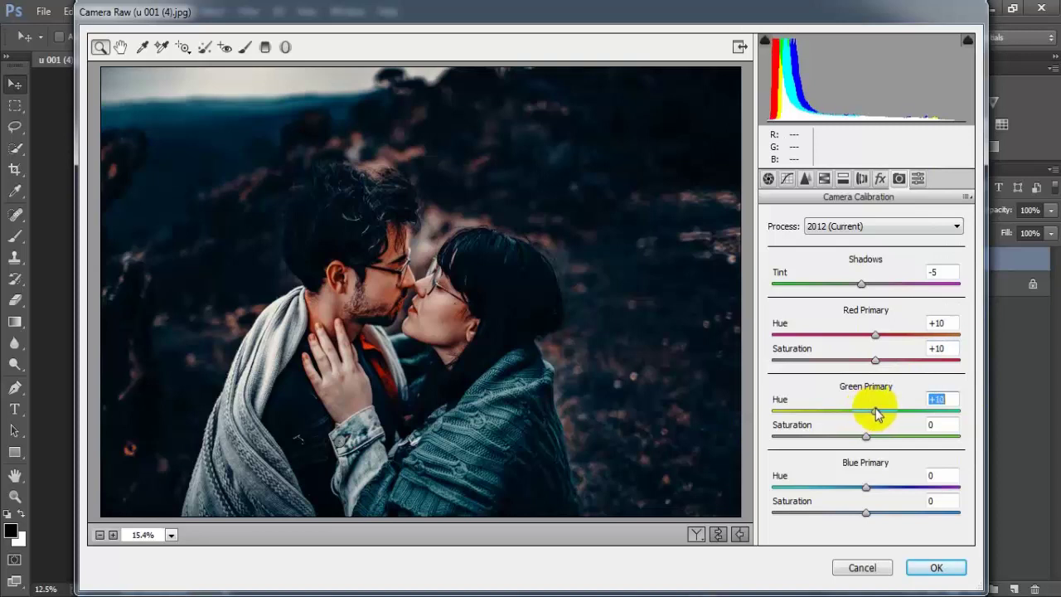
drag(867, 436, 859, 438)
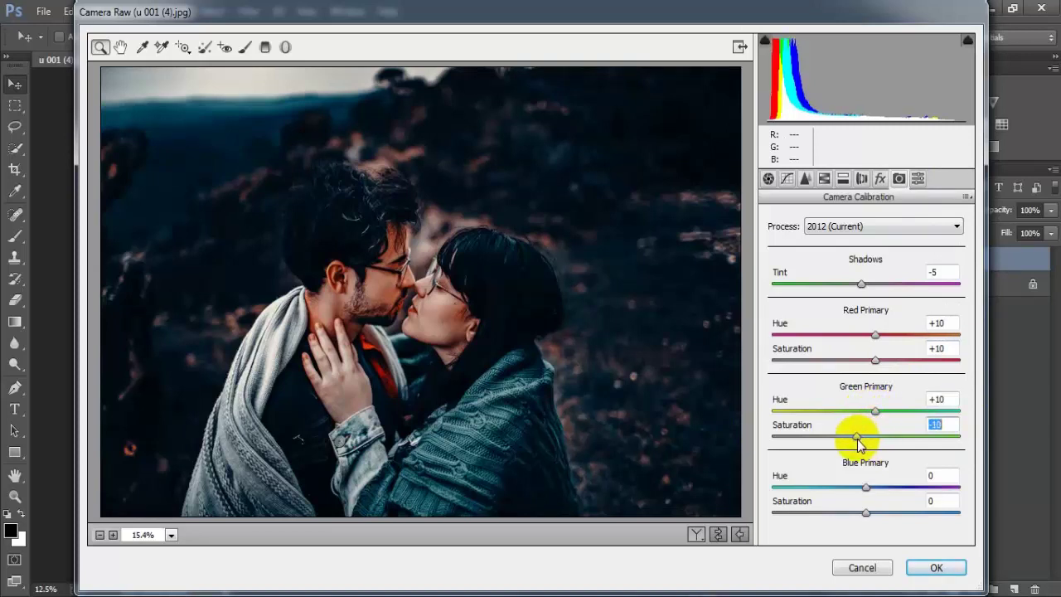
click(939, 426)
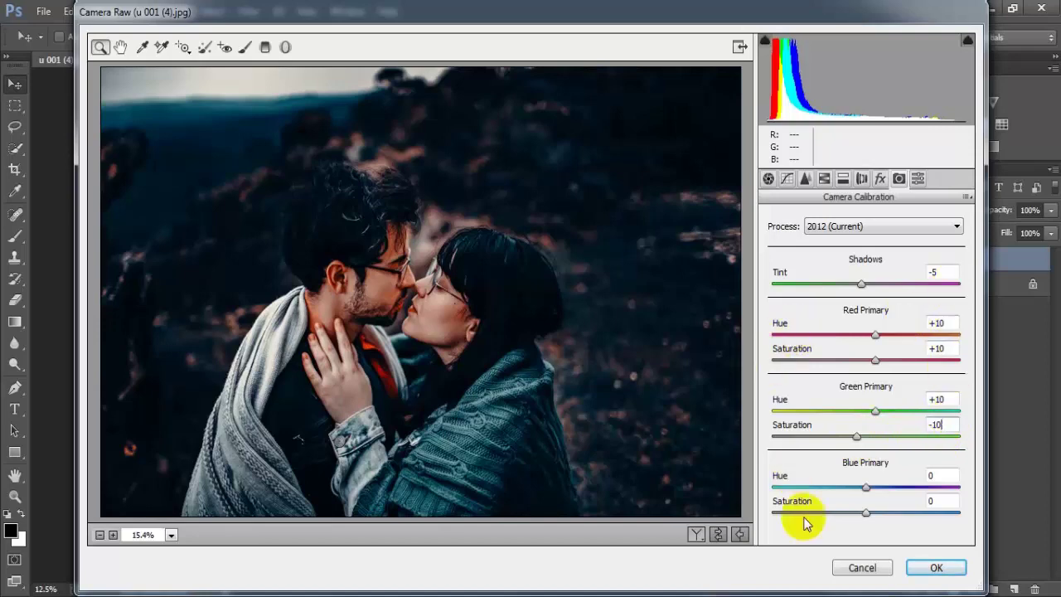
Step: Compare the graded photo with the original using the Before/After view
click(719, 535)
click(719, 536)
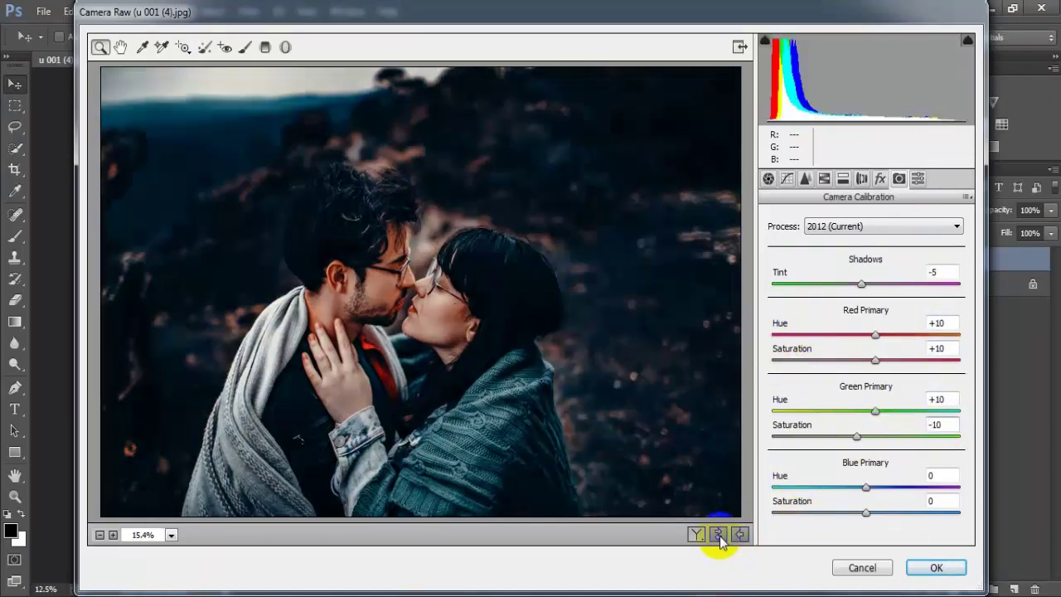
click(719, 535)
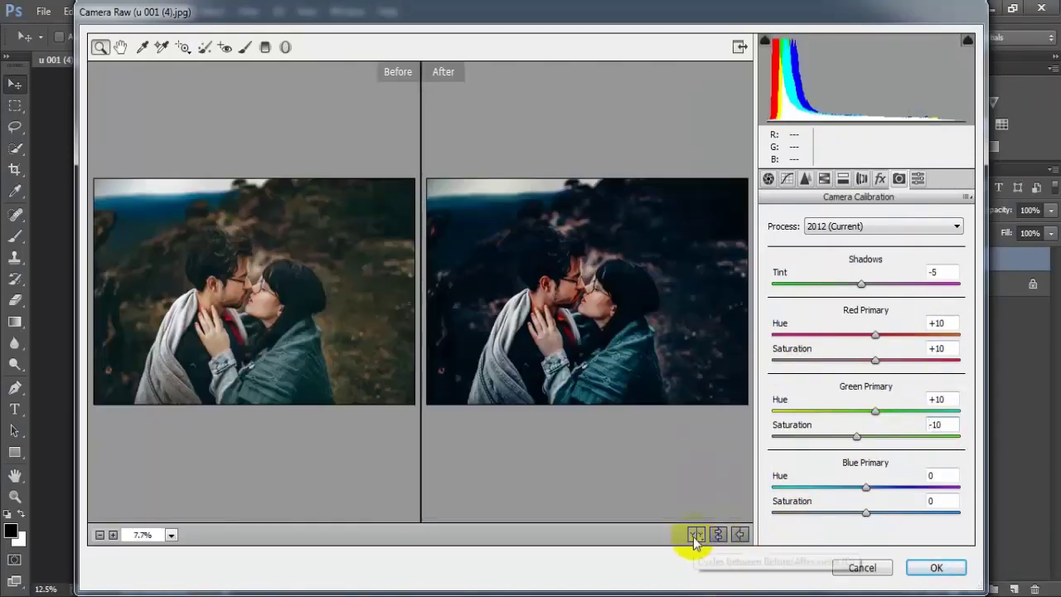
Step: Apply the Camera Raw grade to Layer 1, zoom in, and toggle Layer 1's visibility to compare
click(922, 568)
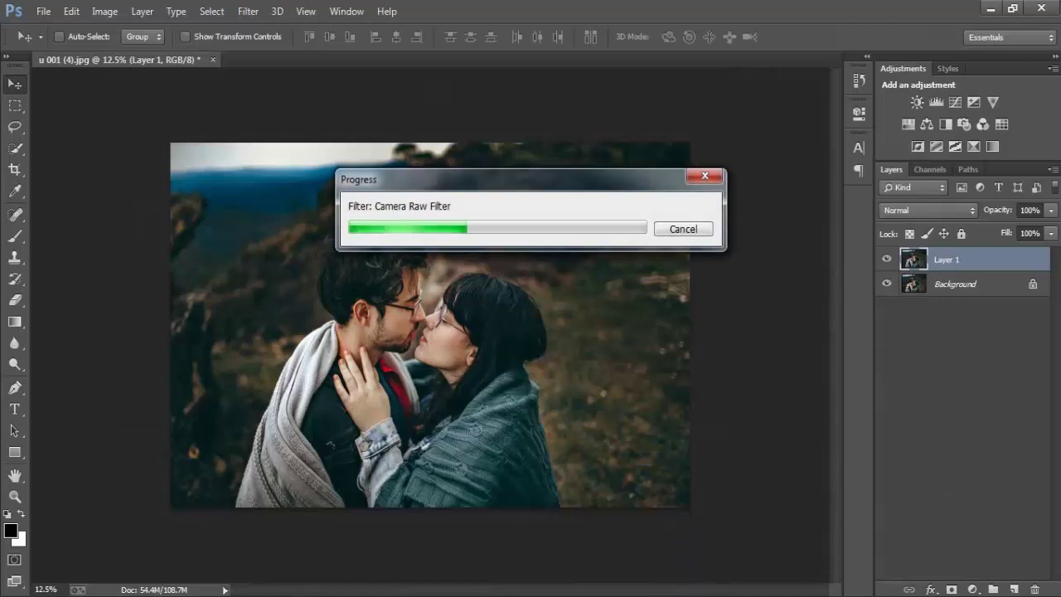
key(ctrl+plus)
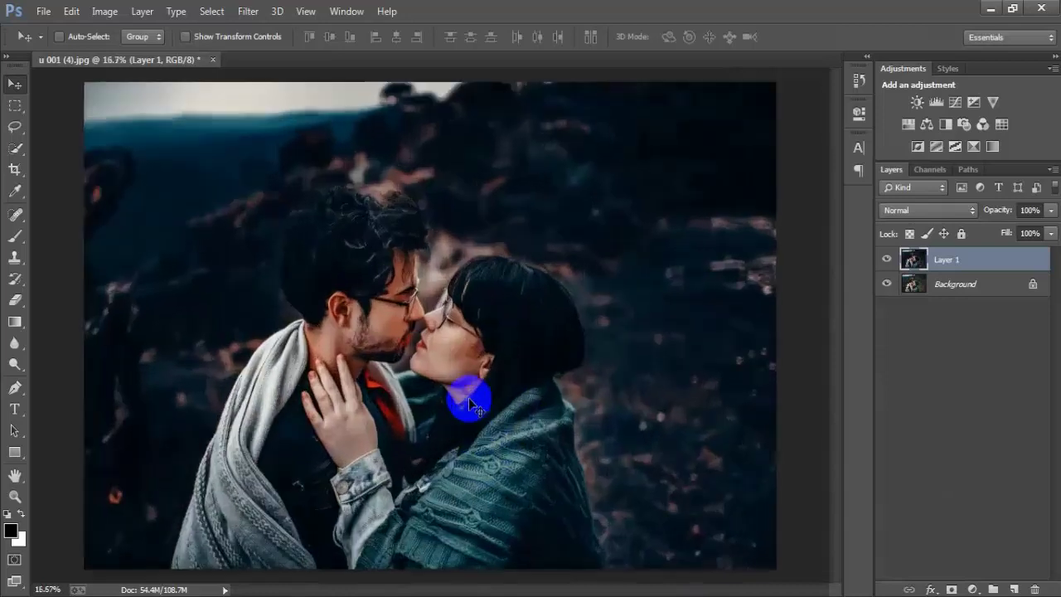
click(887, 259)
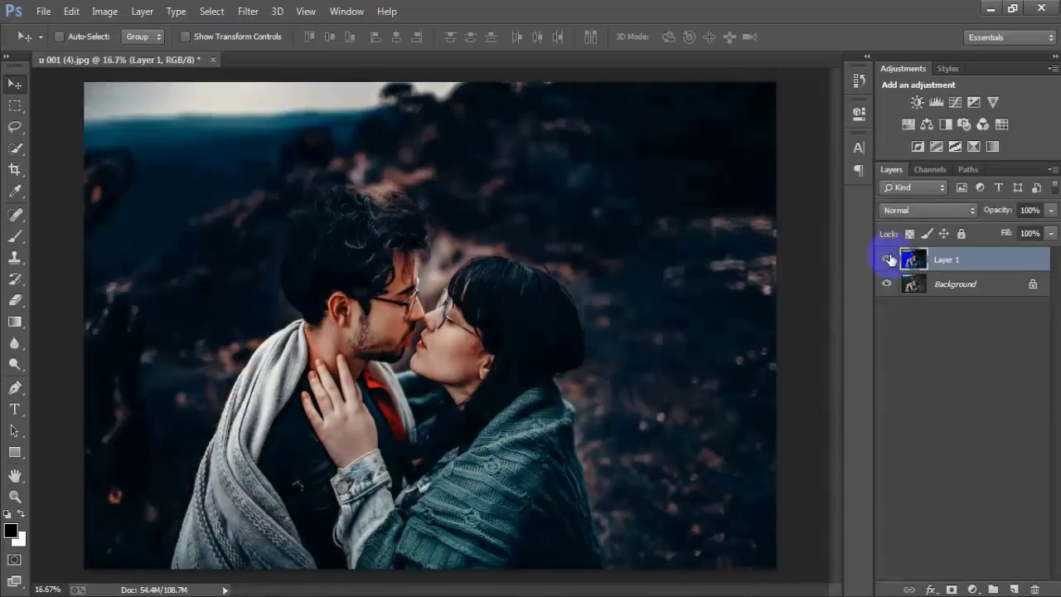
click(887, 259)
click(888, 260)
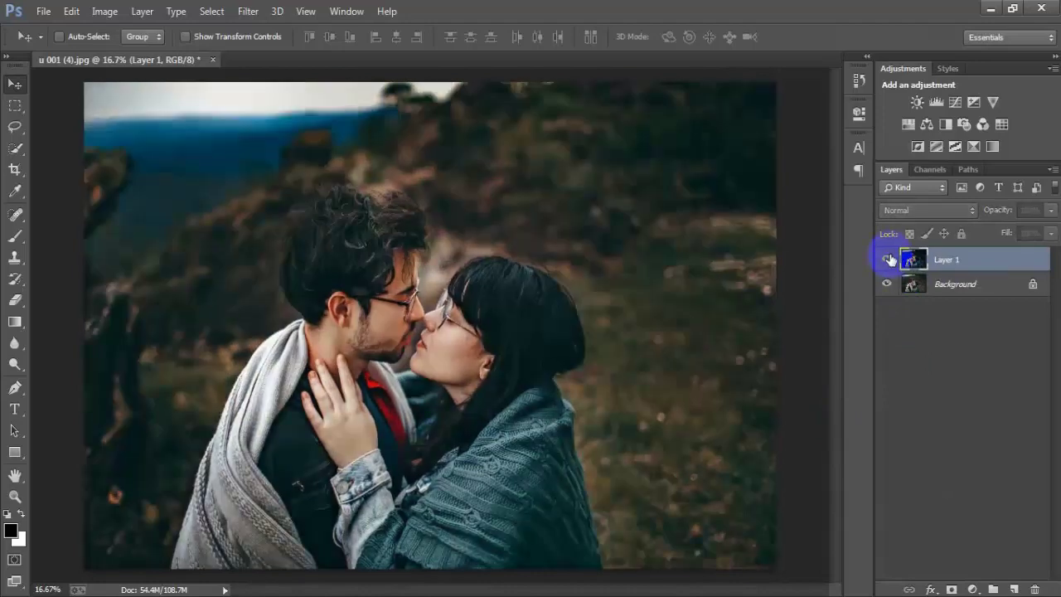
click(888, 259)
click(888, 260)
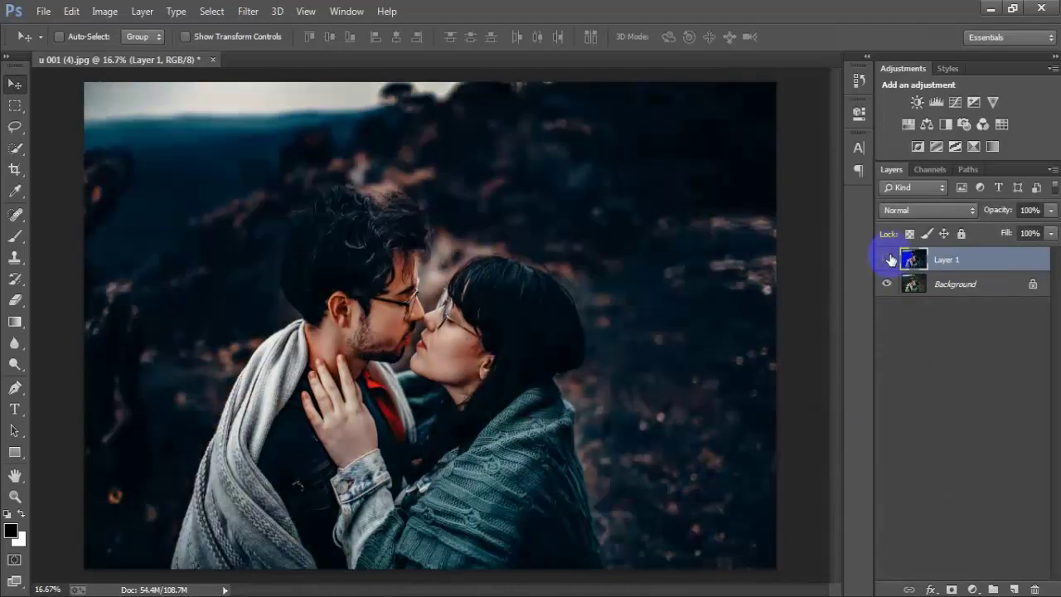
click(888, 260)
click(888, 260)
click(889, 259)
click(888, 260)
click(888, 260)
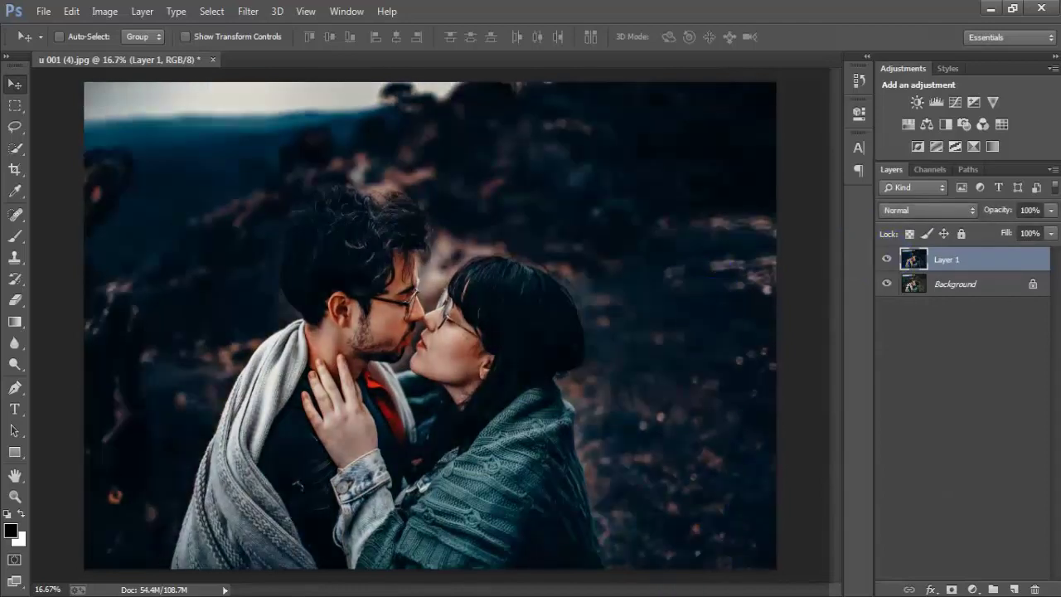